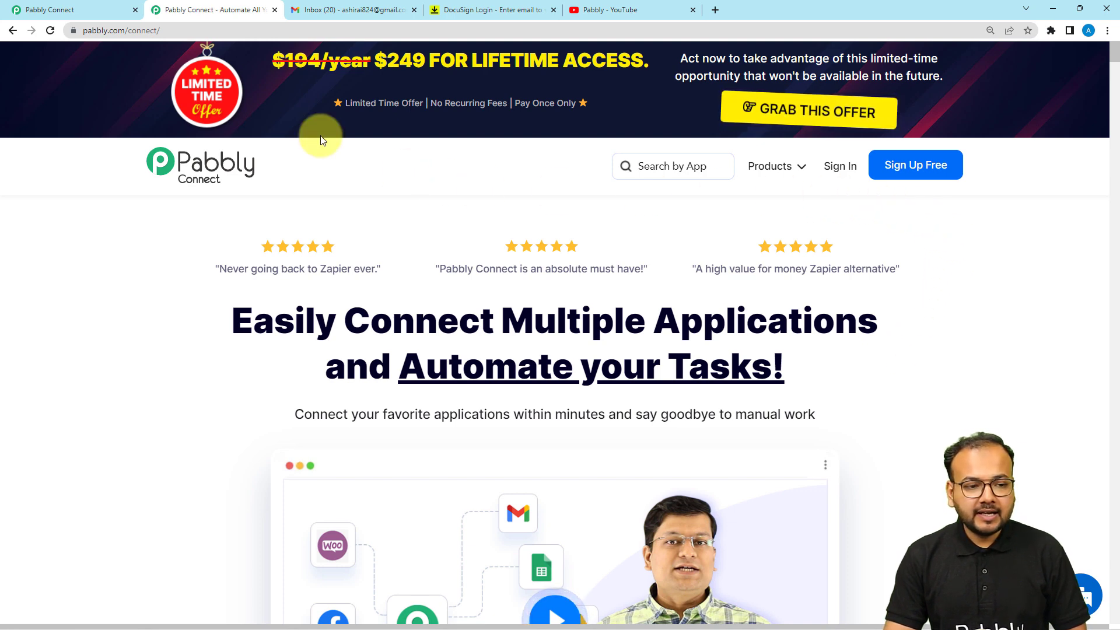
Step: Switch to the Automate Facebook workflow and search the trigger step's app list for "face"
click(101, 15)
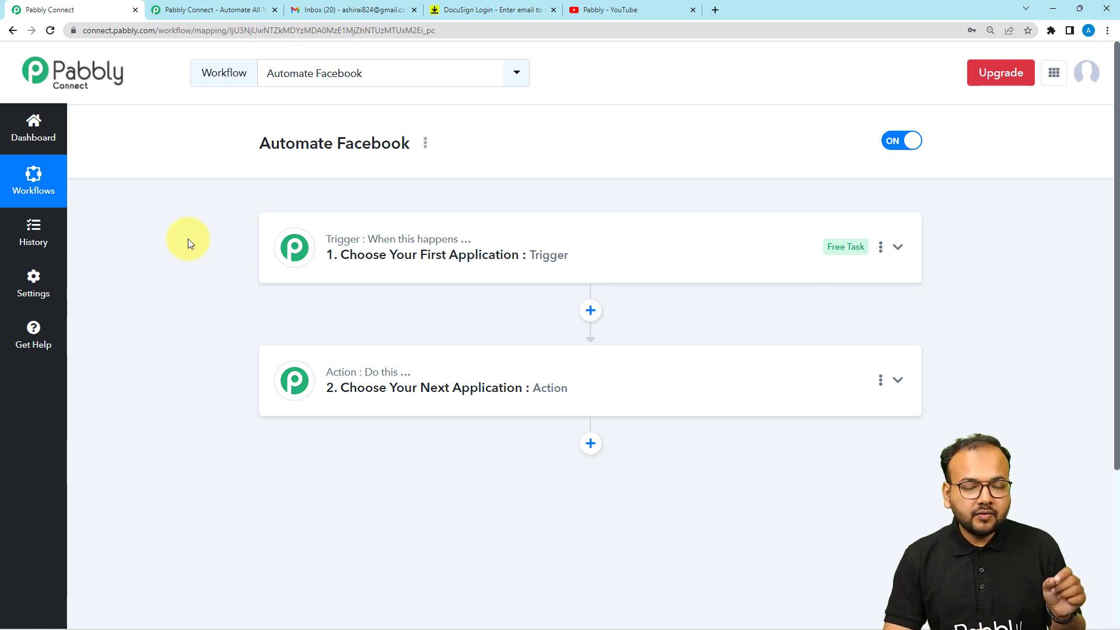
mouse_move(342, 250)
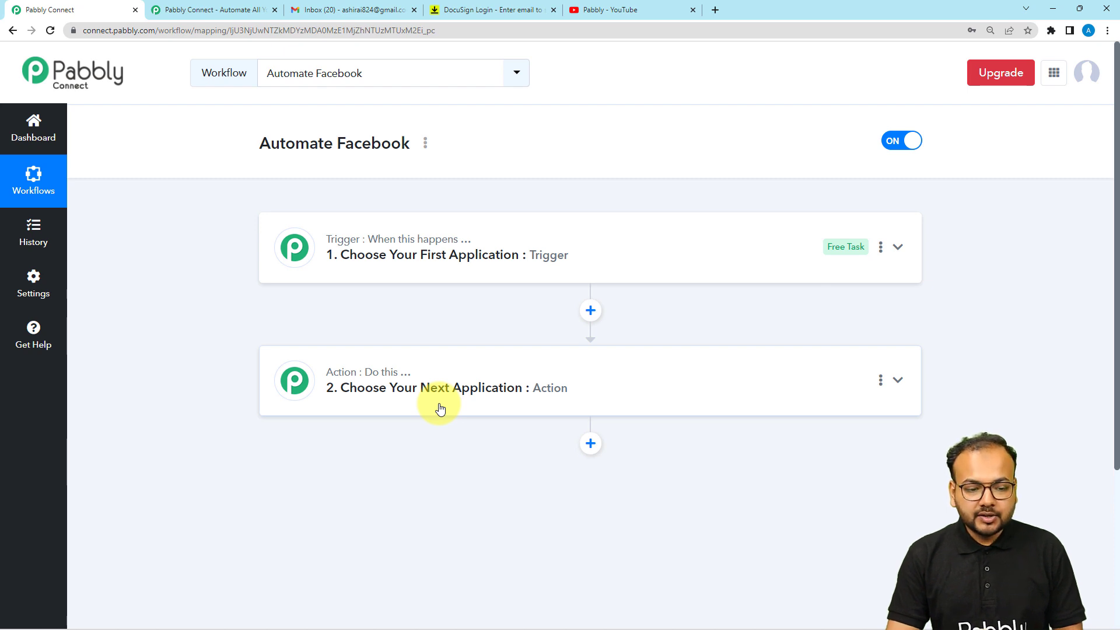
click(348, 257)
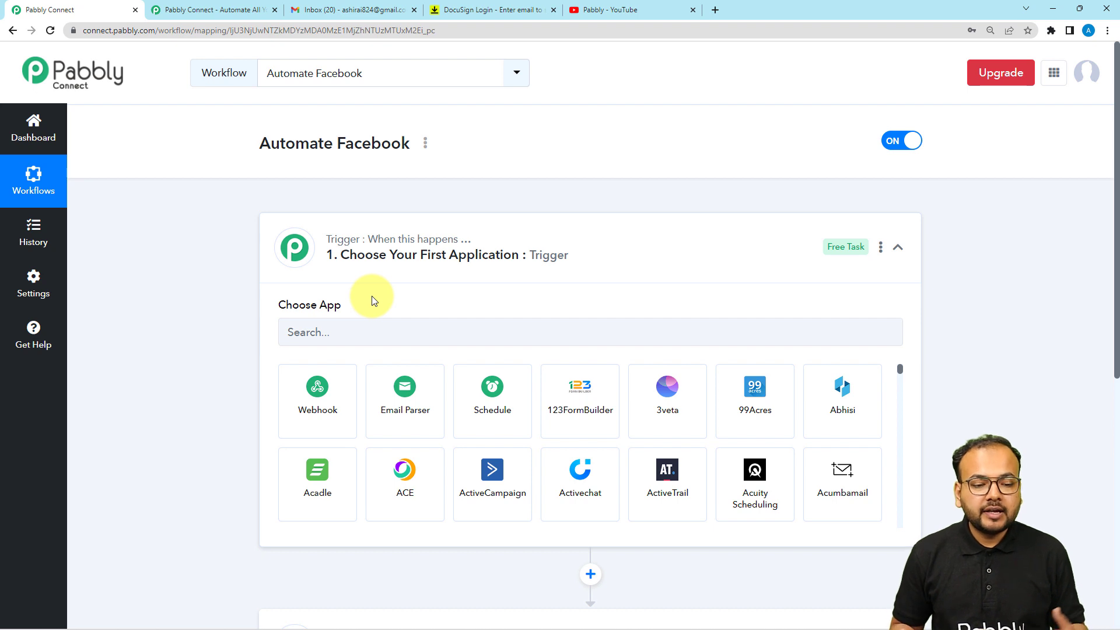
click(361, 336)
text(face)
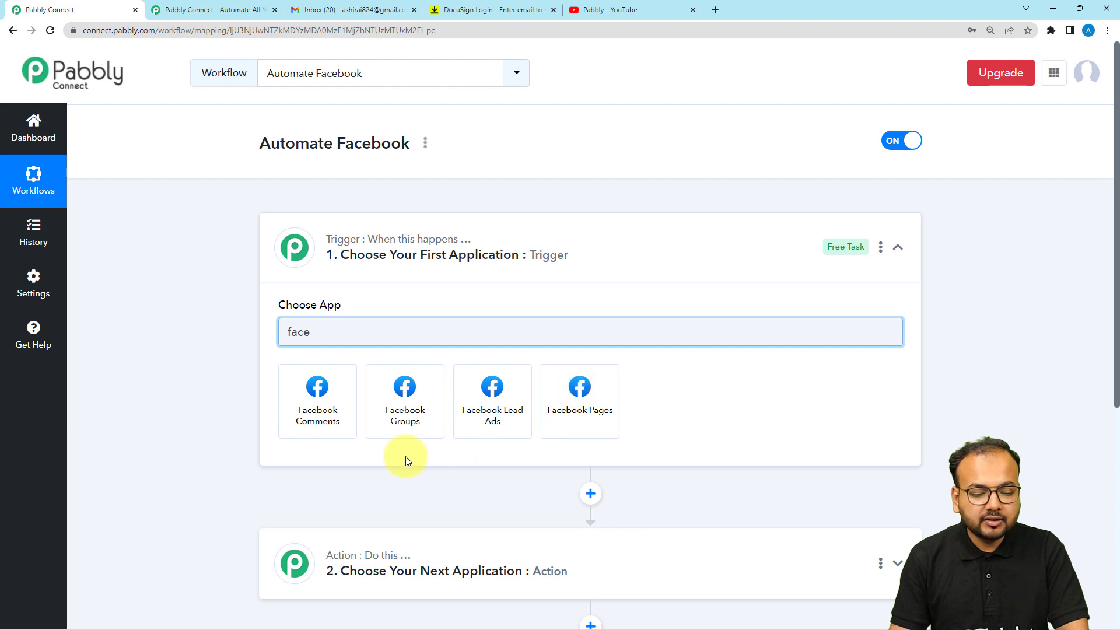
Step: Expand the action step and search its app list for "face"
scroll(236, 472, down, 5)
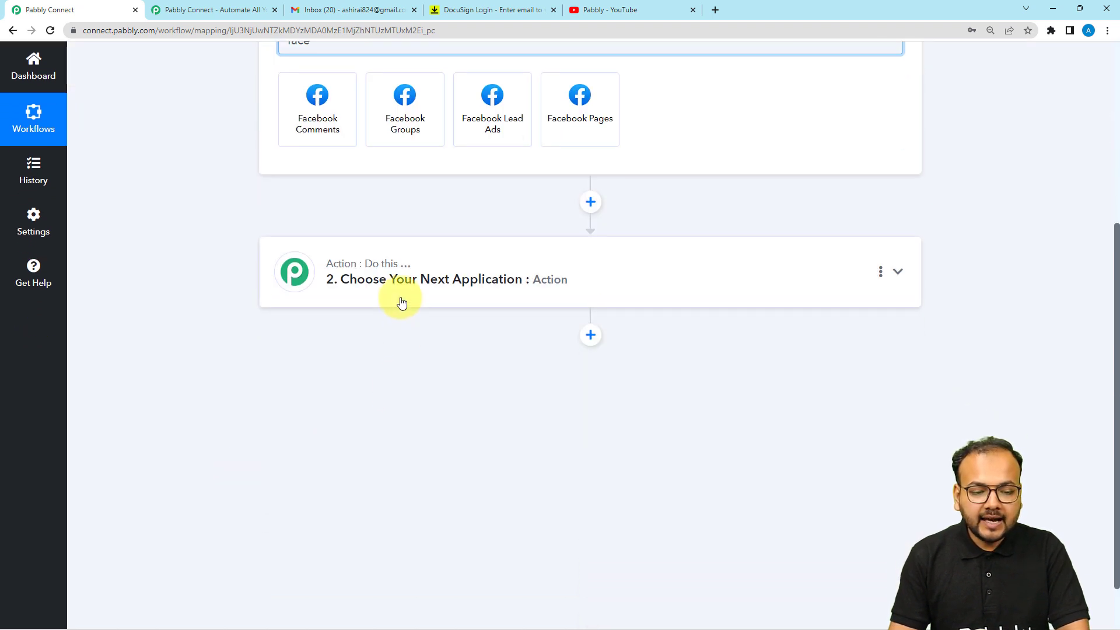
click(400, 302)
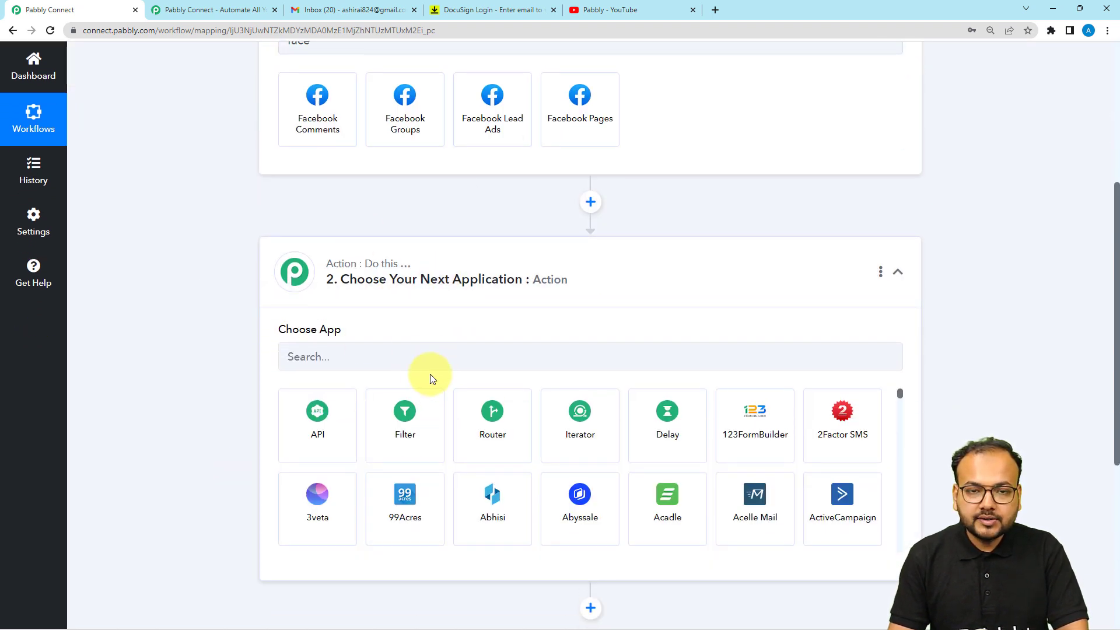
click(418, 360)
text(face)
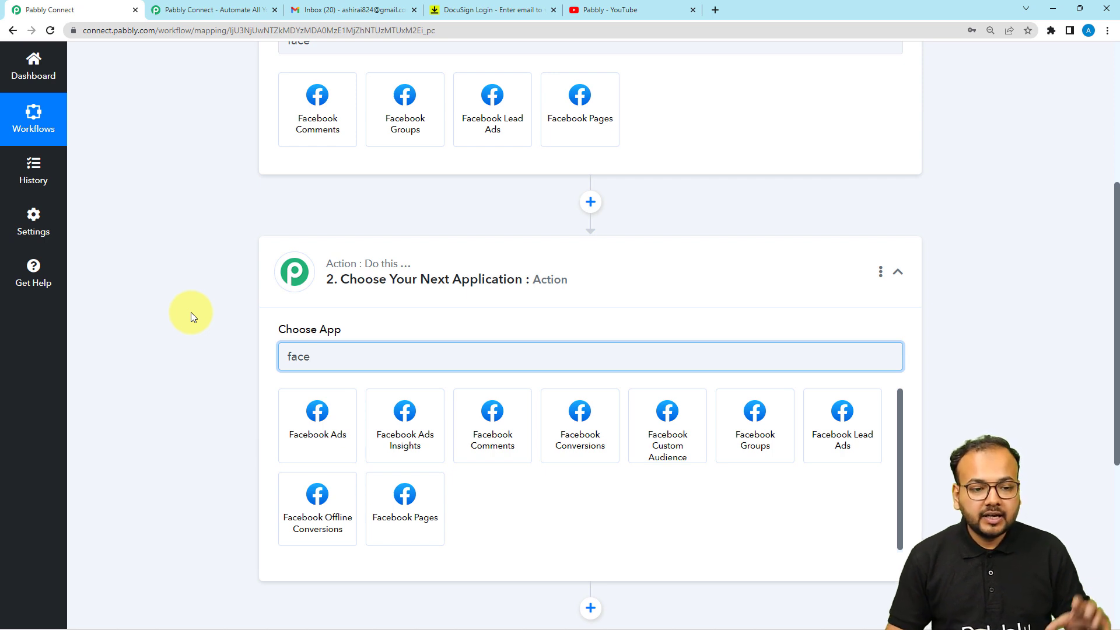
Step: Choose Facebook Pages as the trigger application with New Post as the trigger event
scroll(190, 312, up, 3)
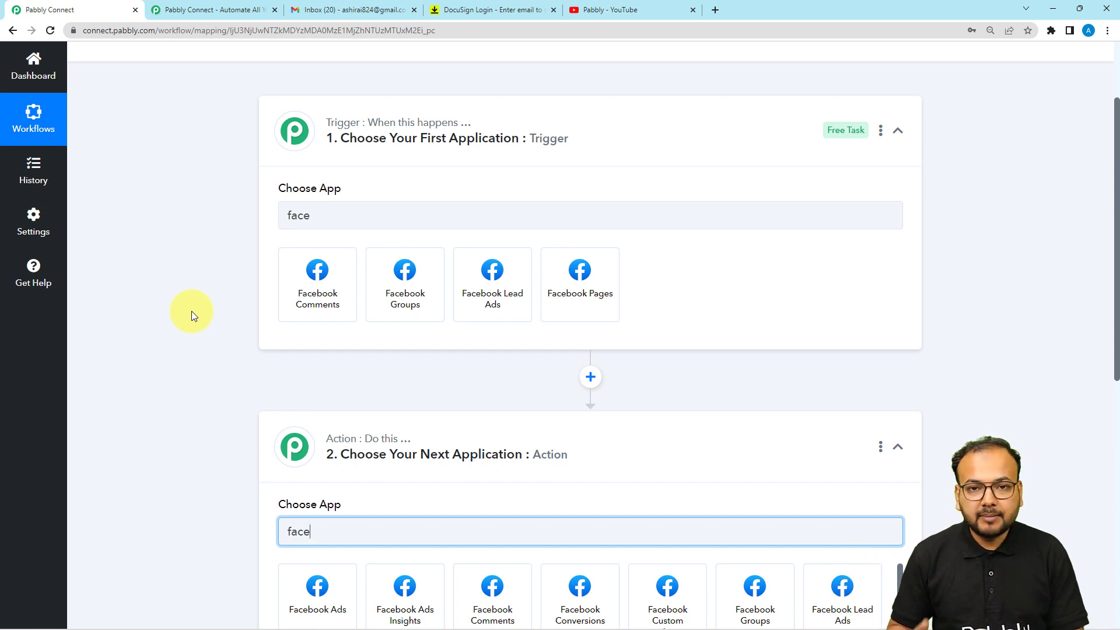
scroll(192, 310, up, 1)
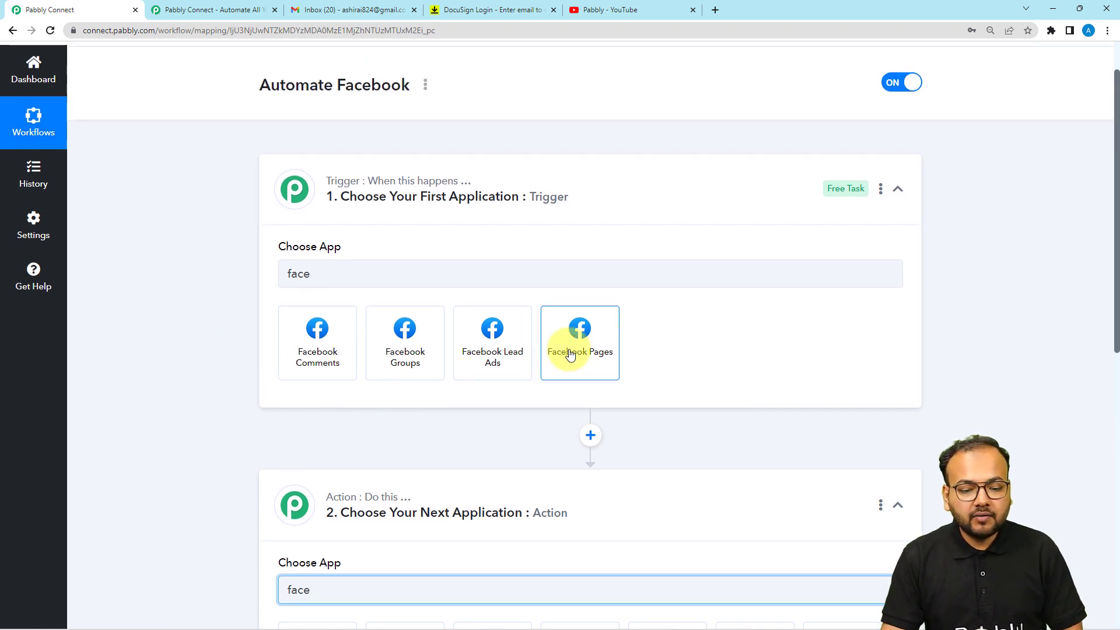
click(596, 371)
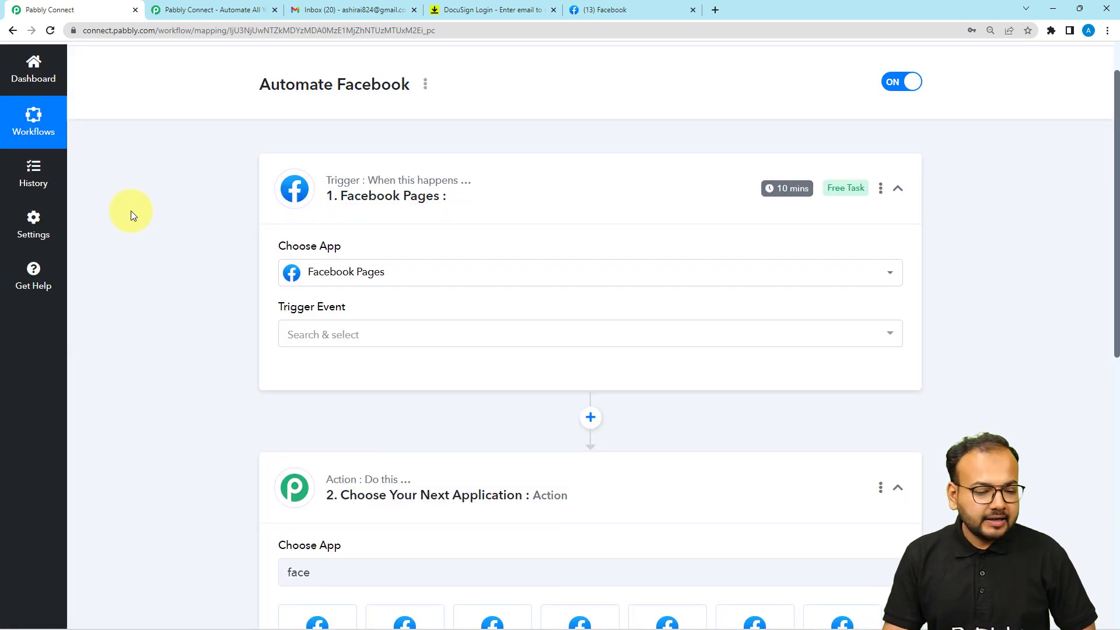
scroll(188, 297, down, 2)
click(320, 220)
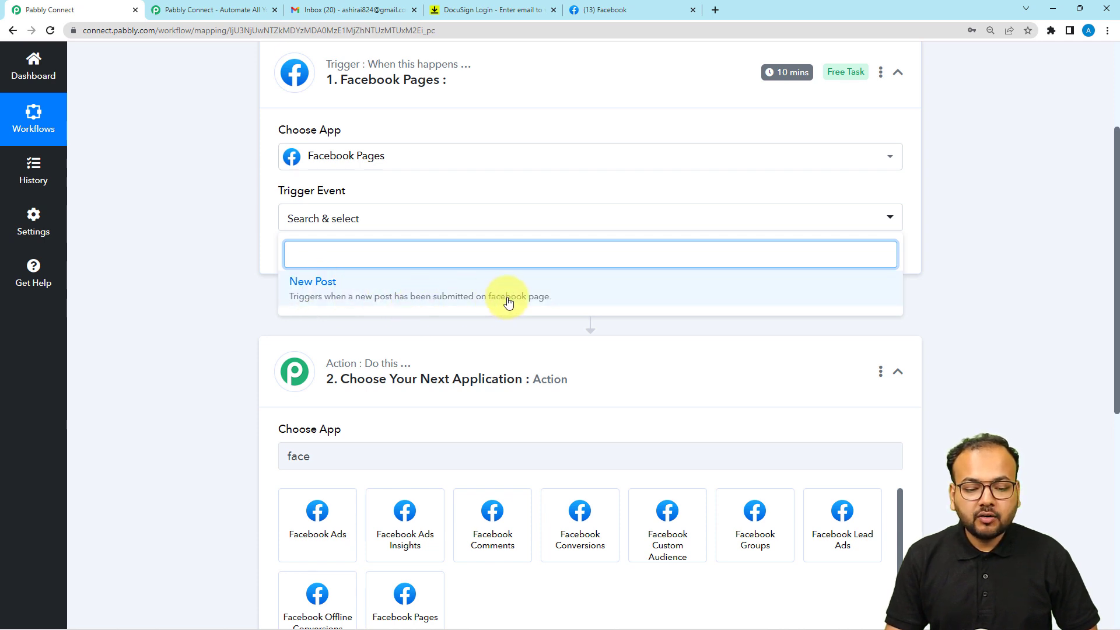
click(392, 283)
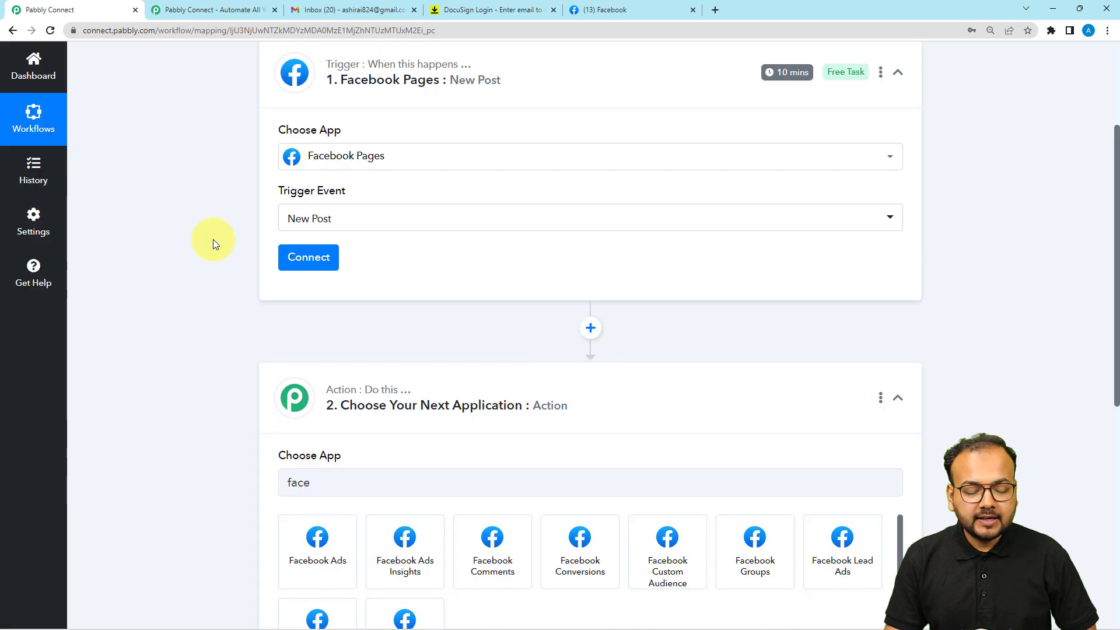
Step: Connect the trigger through a new Facebook Pages connection and authorize it with the previously linked Facebook account
click(302, 267)
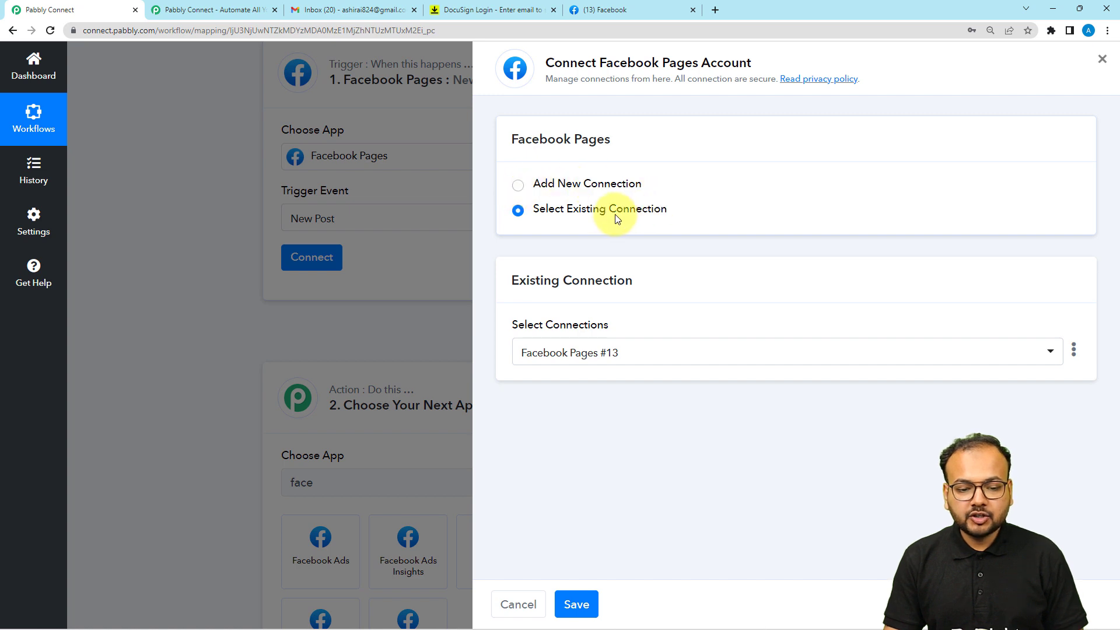
click(519, 187)
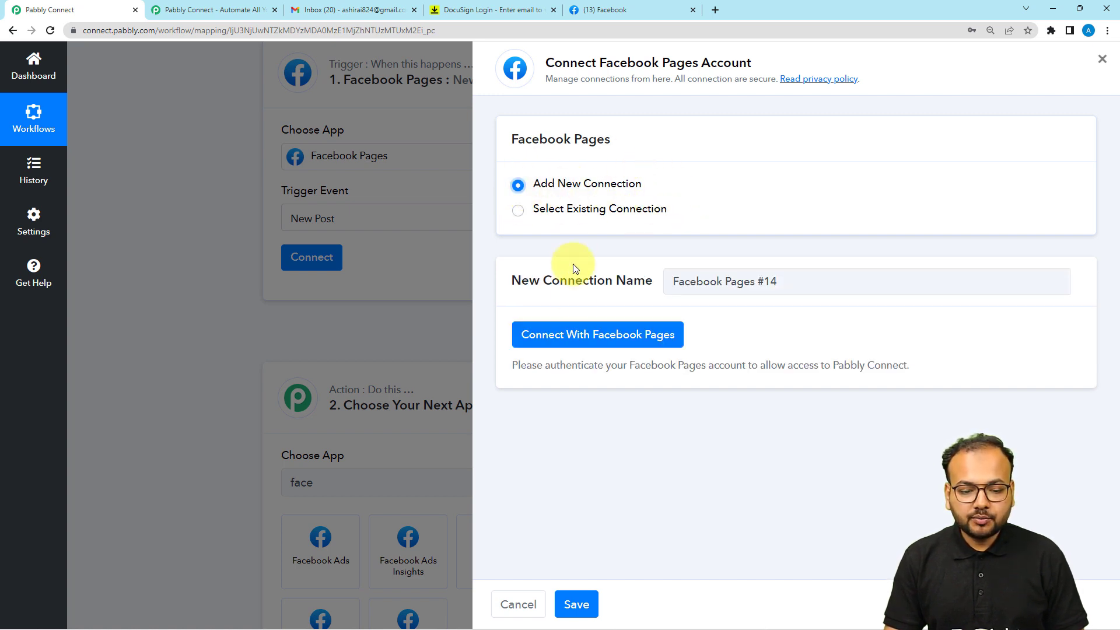
click(575, 342)
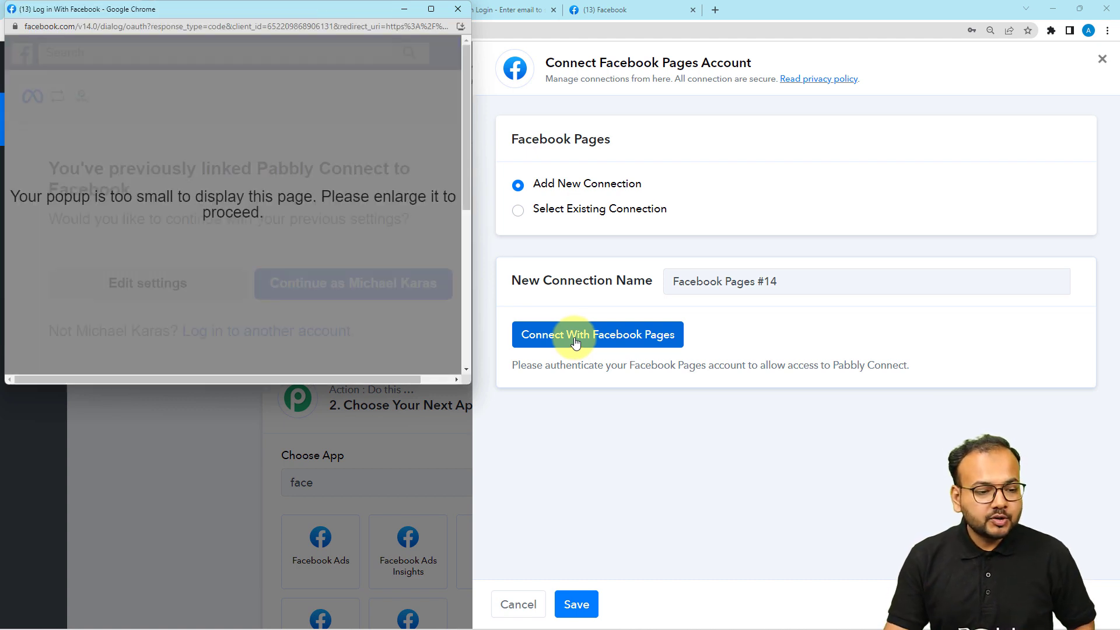
click(429, 16)
click(684, 280)
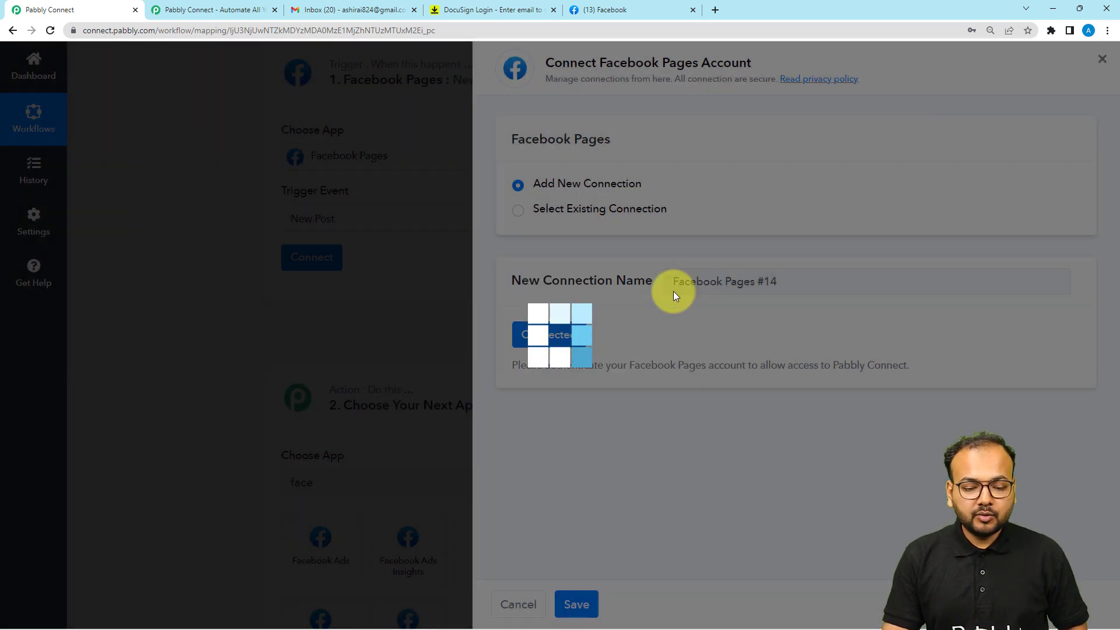
Step: Check the page name on Facebook, select Pabbly as the trigger's page, and save with a test request
scroll(237, 235, down, 2)
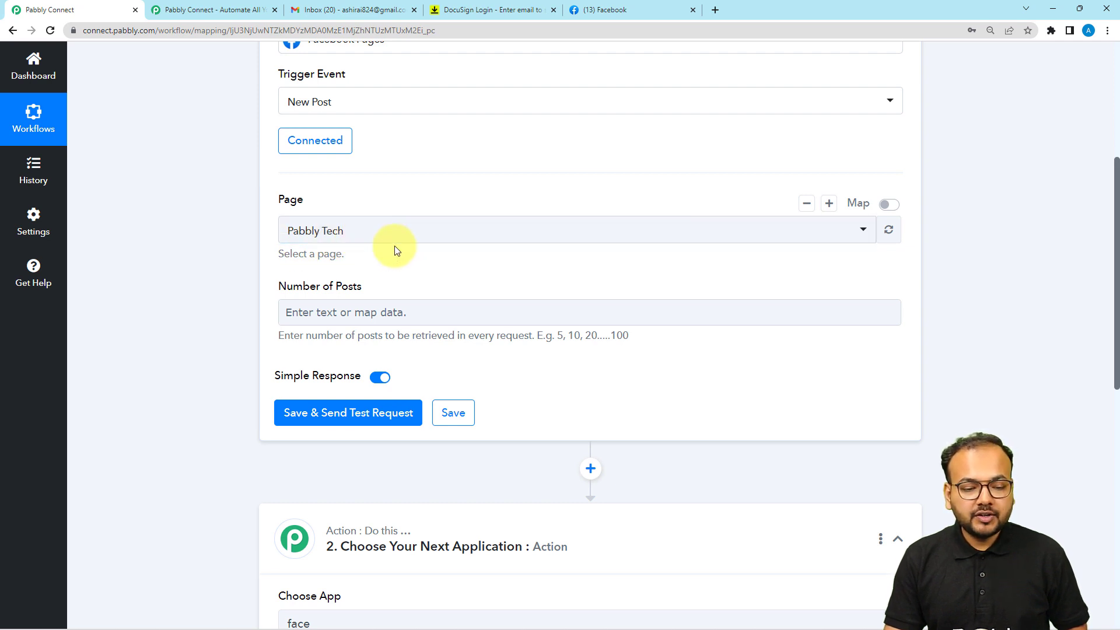
click(613, 9)
scroll(499, 215, up, 3)
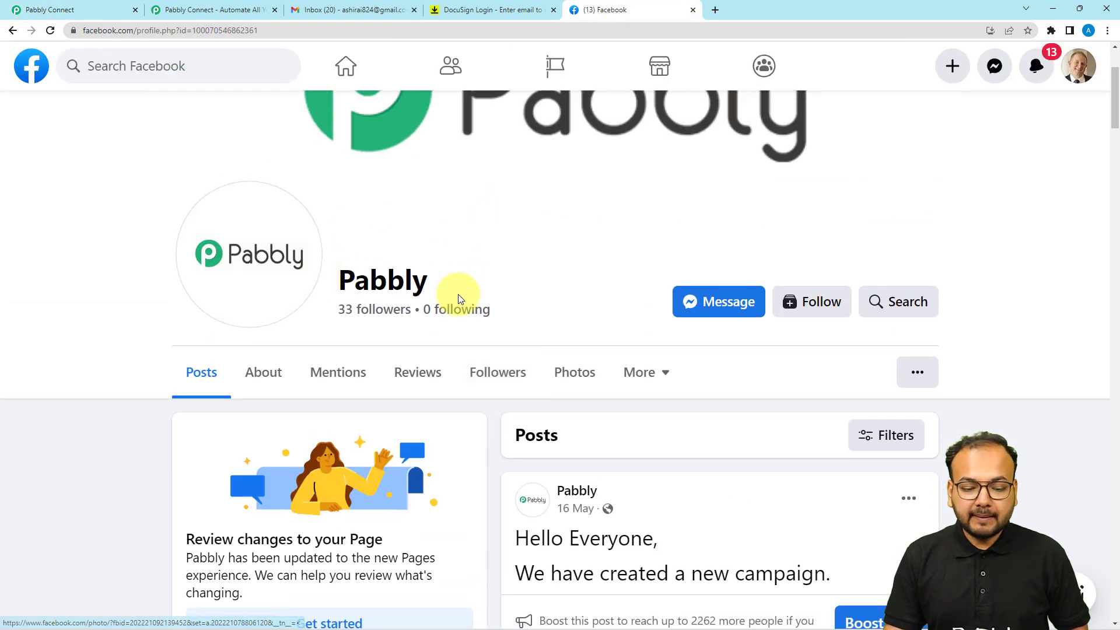
click(86, 7)
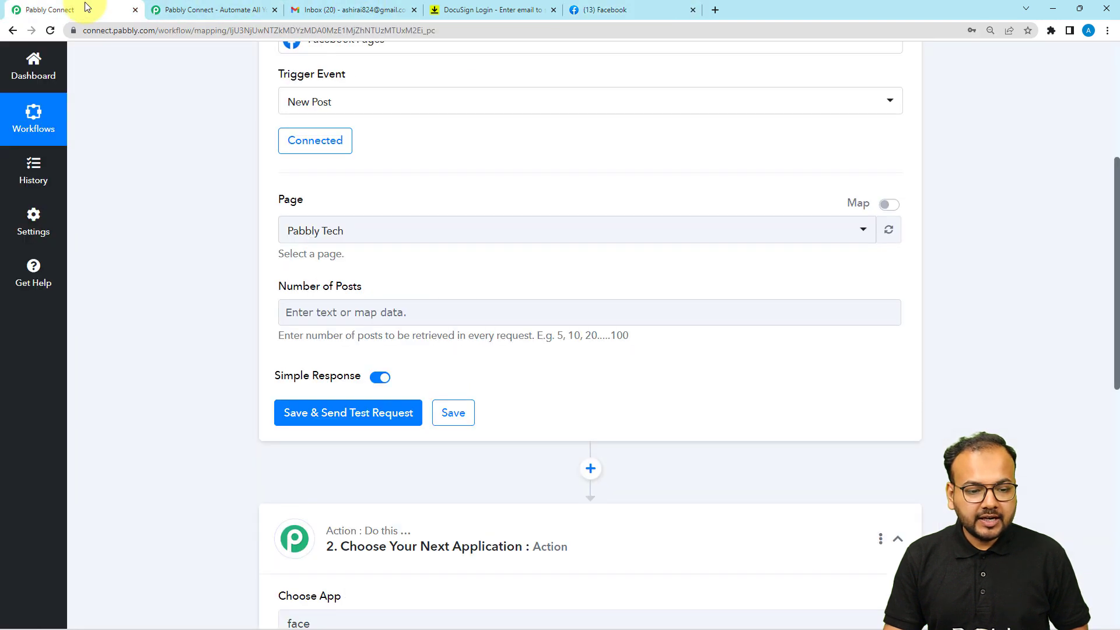
click(302, 232)
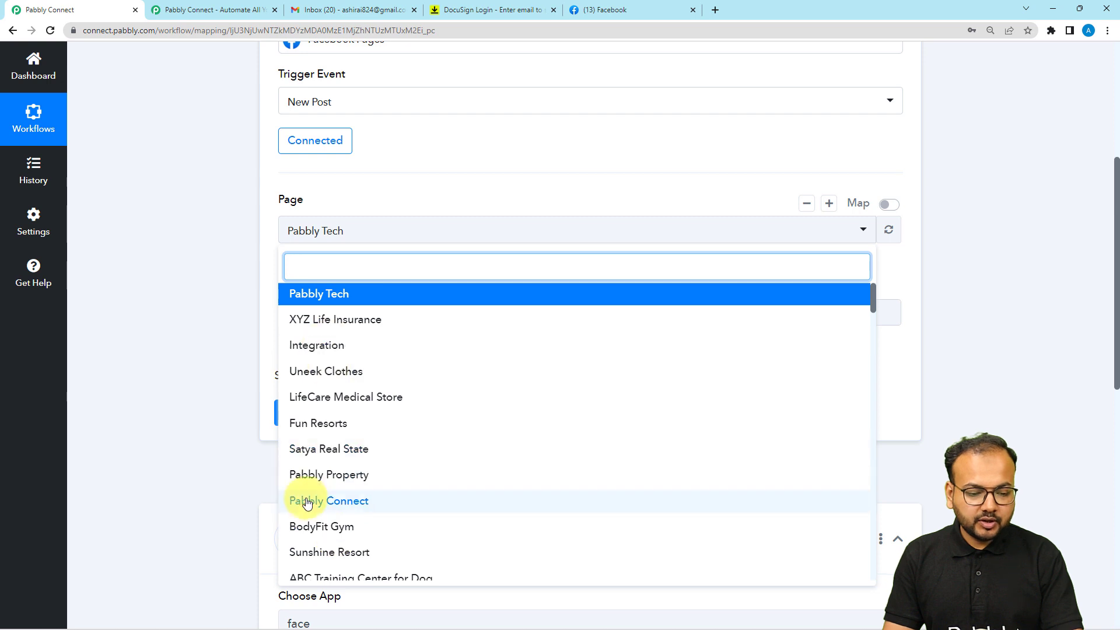
text(pabb)
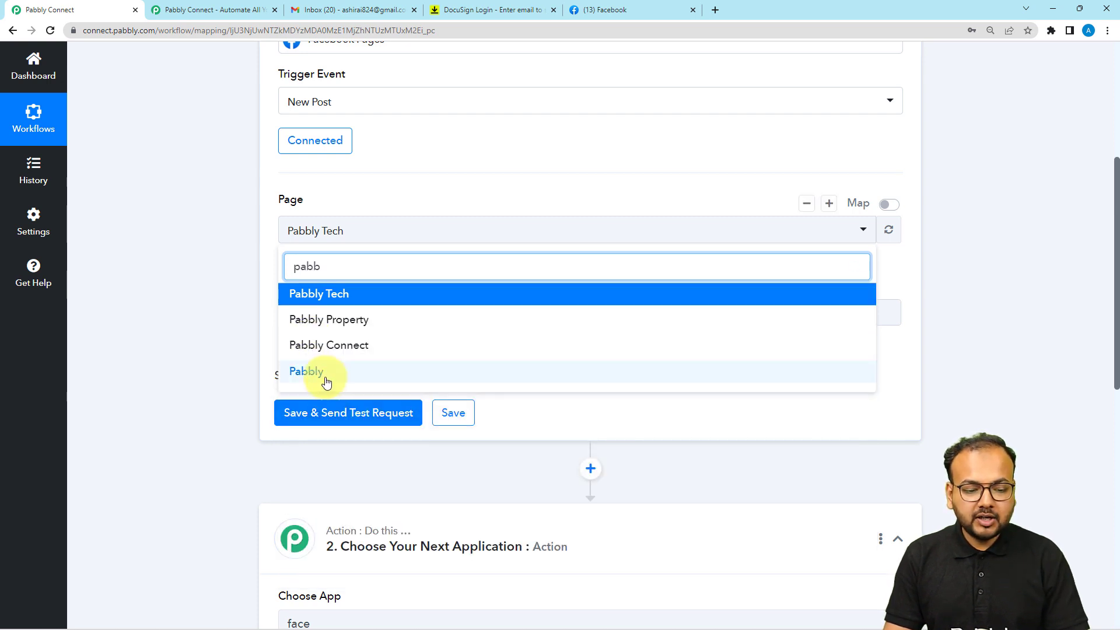
click(324, 376)
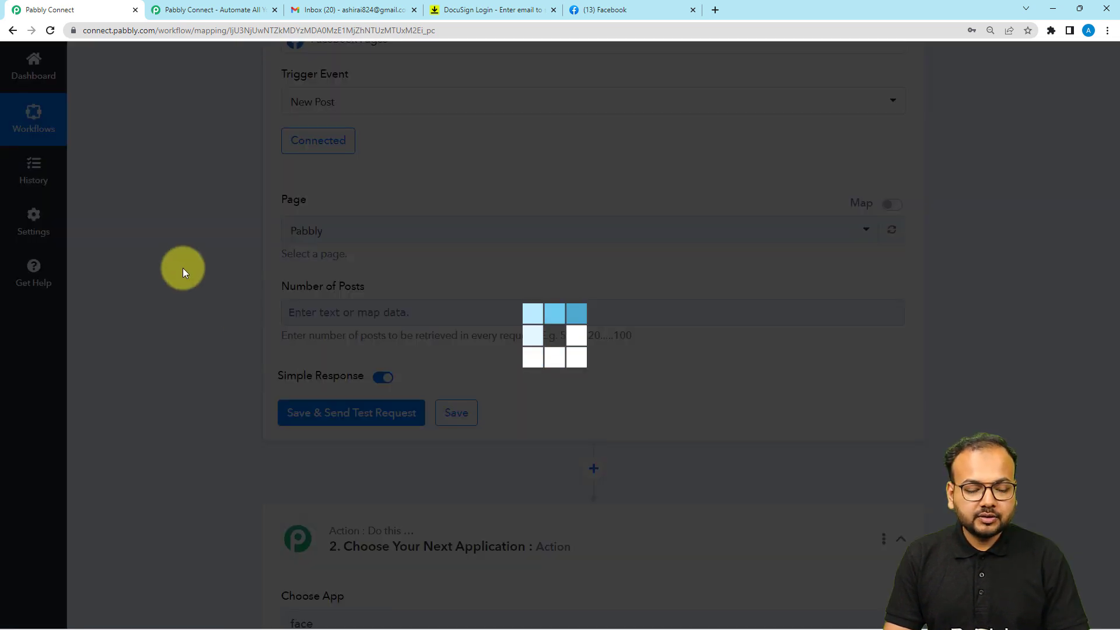
scroll(184, 268, down, 1)
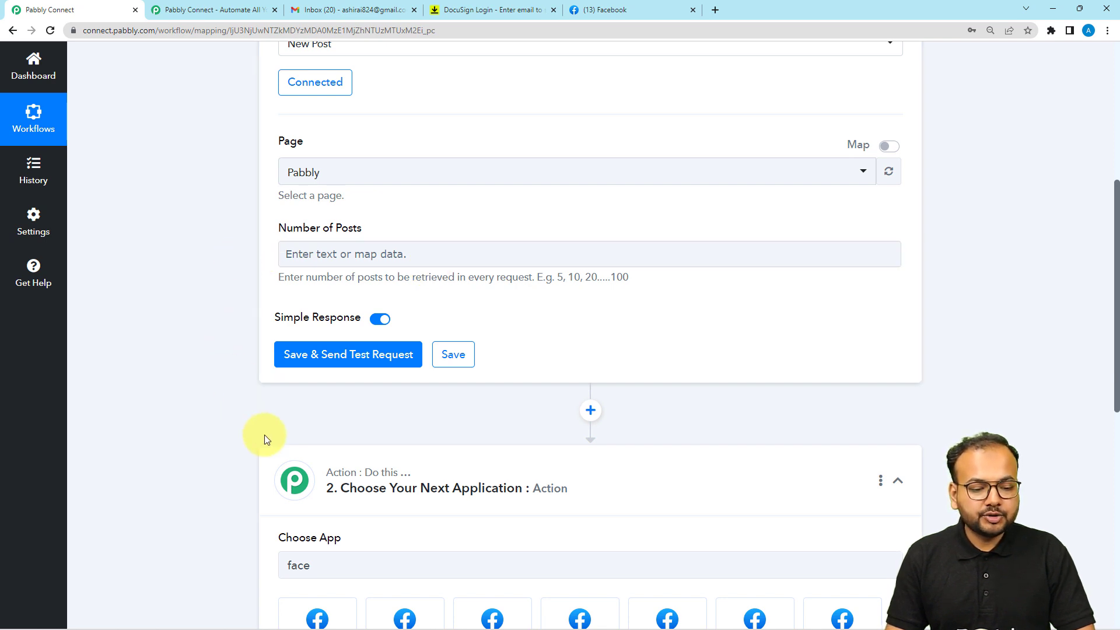
click(327, 362)
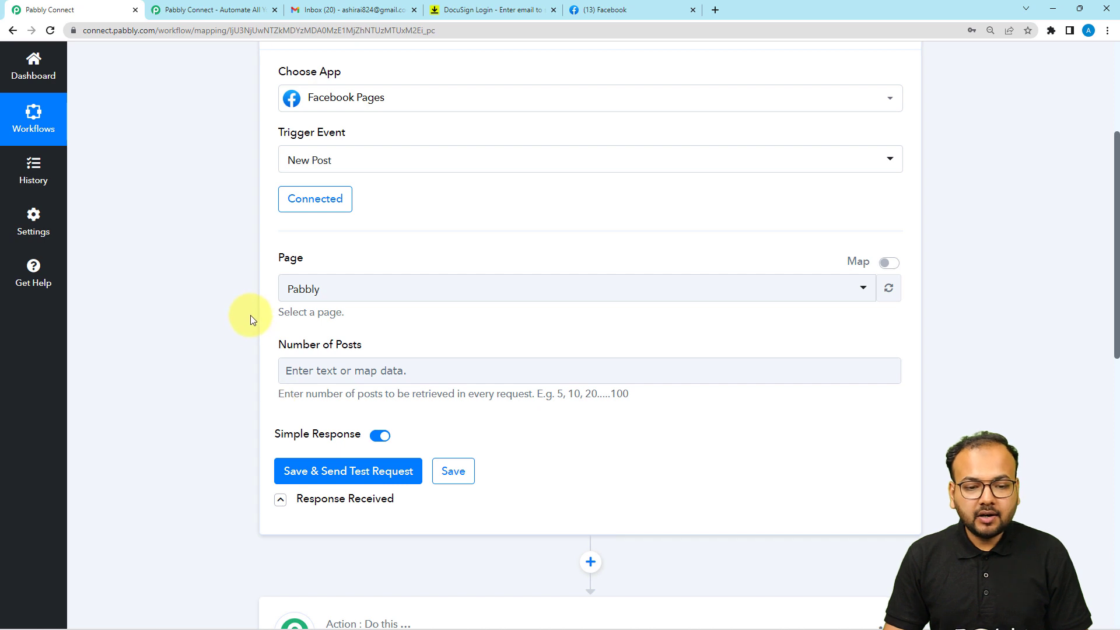
Step: Look at the latest post on the Pabbly Facebook page and return to the workflow
click(592, 13)
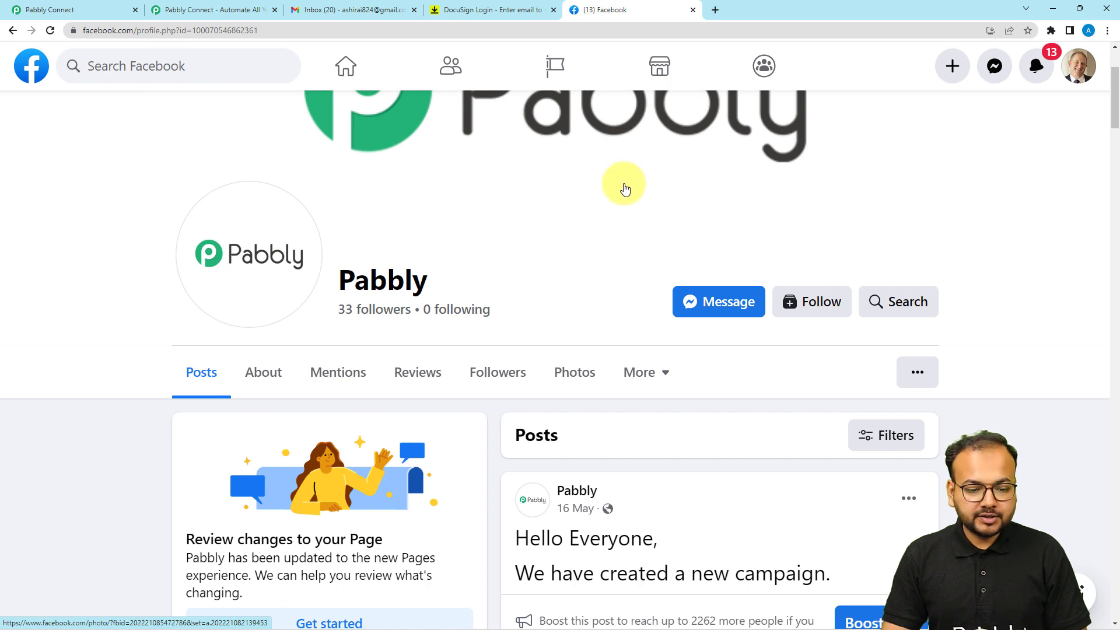
scroll(624, 185, down, 4)
scroll(624, 188, down, 1)
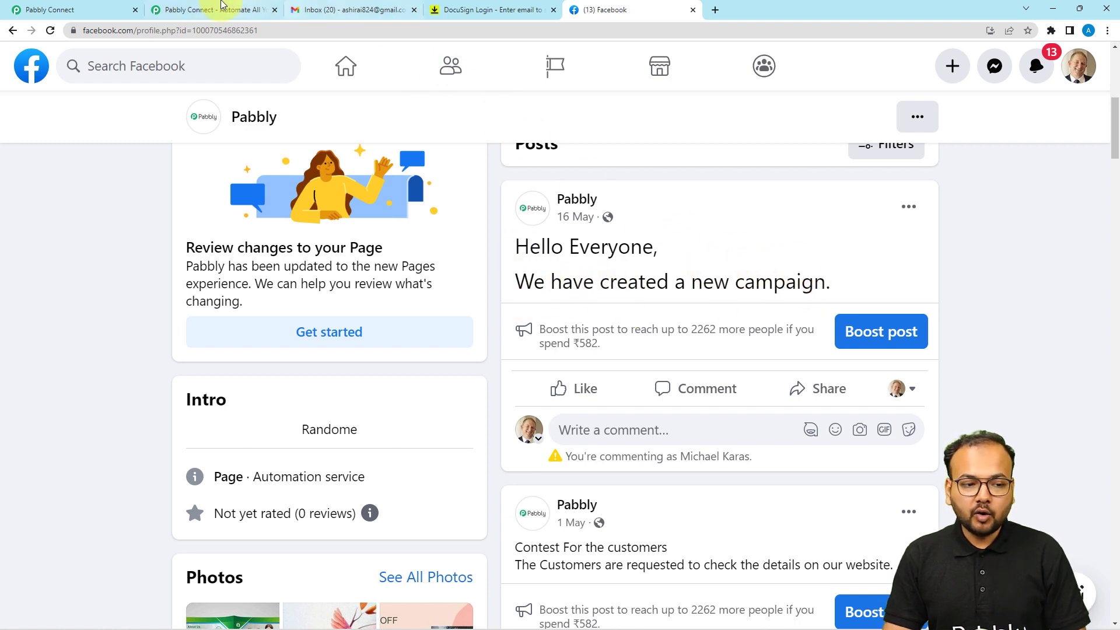
click(106, 13)
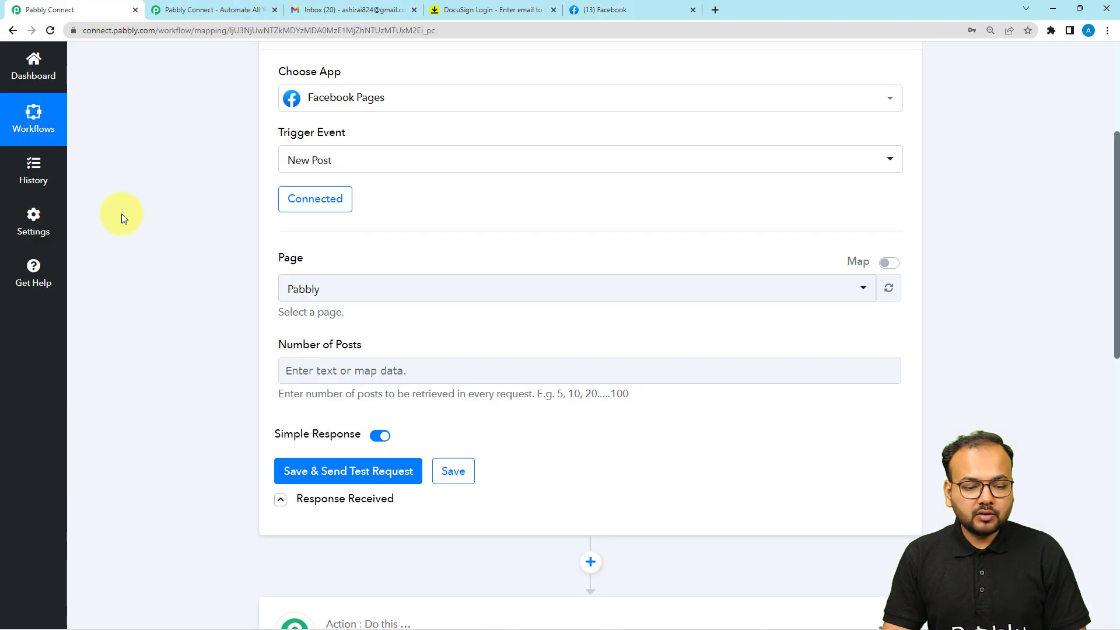
Step: Examine the fields of the trigger's received response and enlarge the Message value to read its full text
click(284, 464)
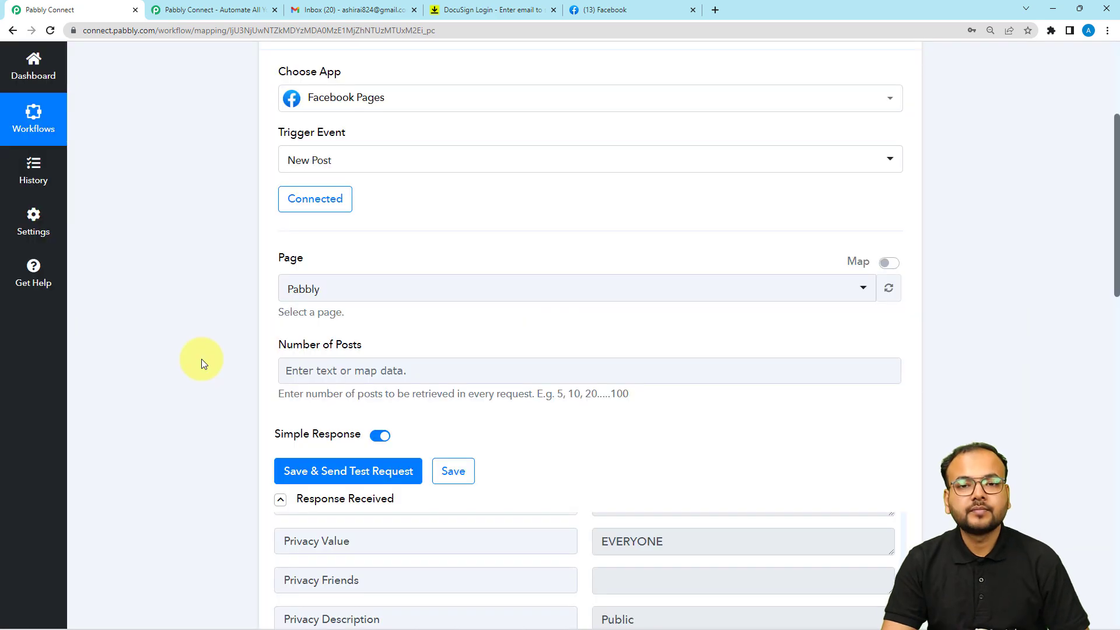
scroll(200, 362, down, 5)
scroll(295, 318, down, 2)
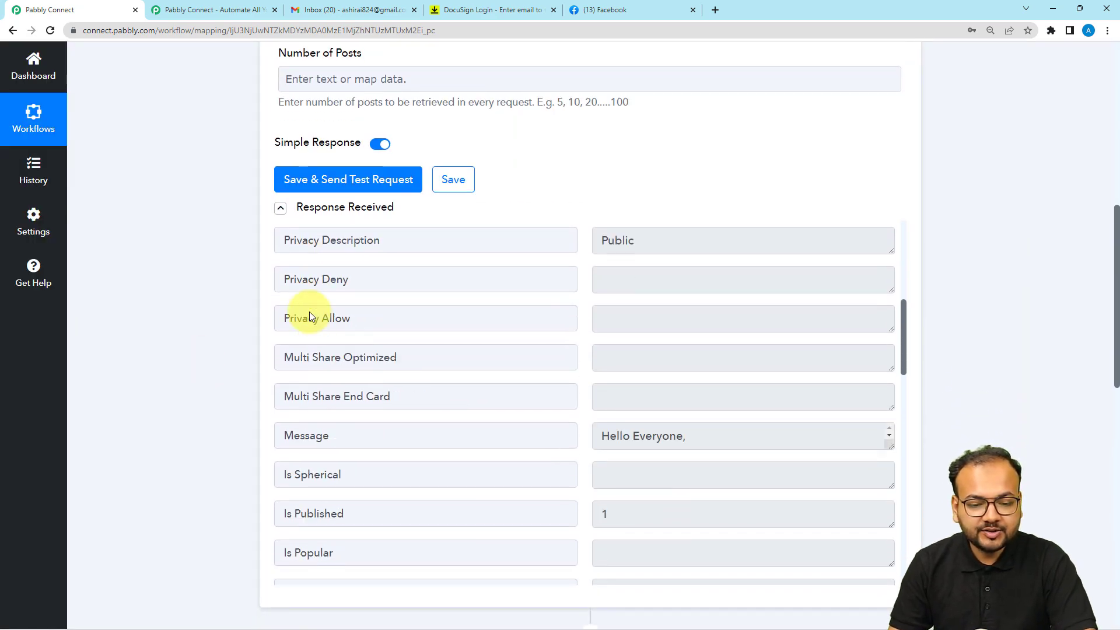
scroll(310, 311, up, 7)
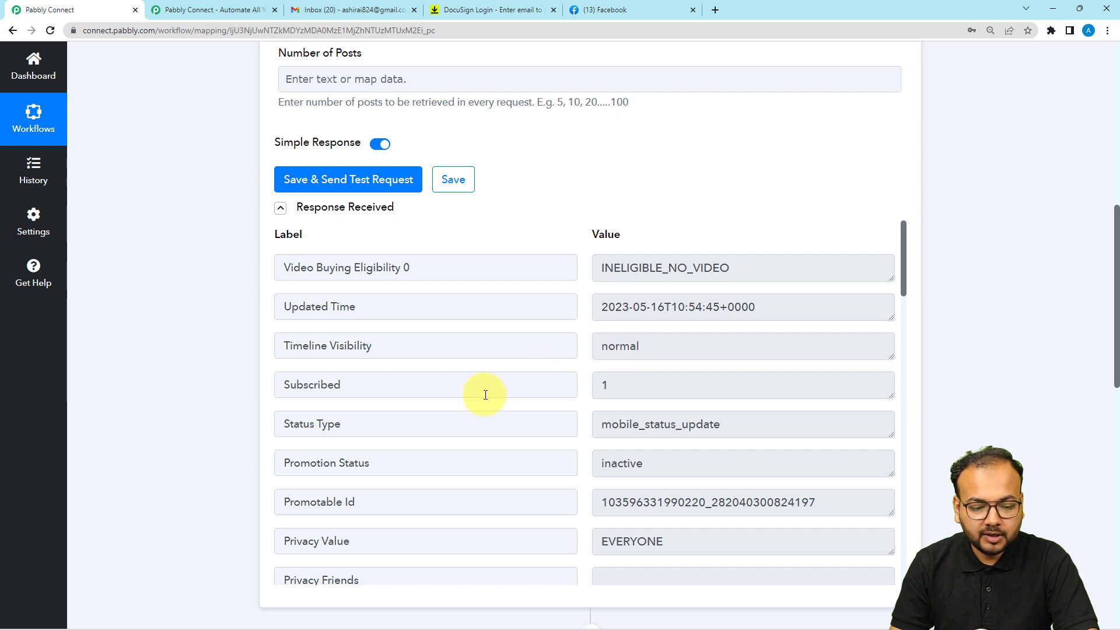
scroll(485, 395, down, 3)
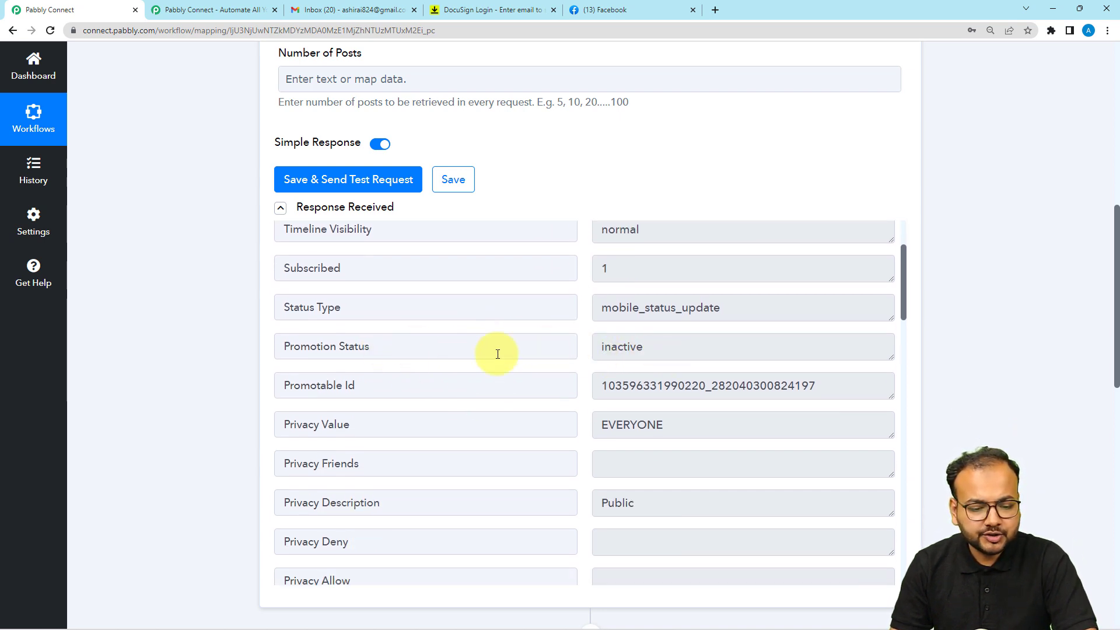
scroll(371, 377, down, 1)
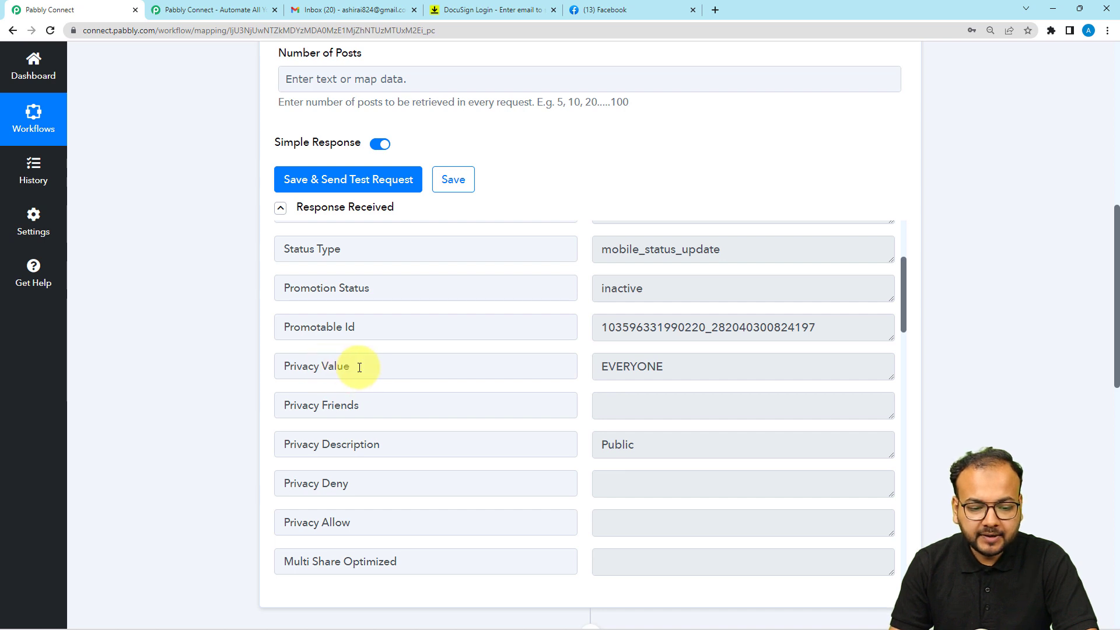
scroll(522, 442, down, 3)
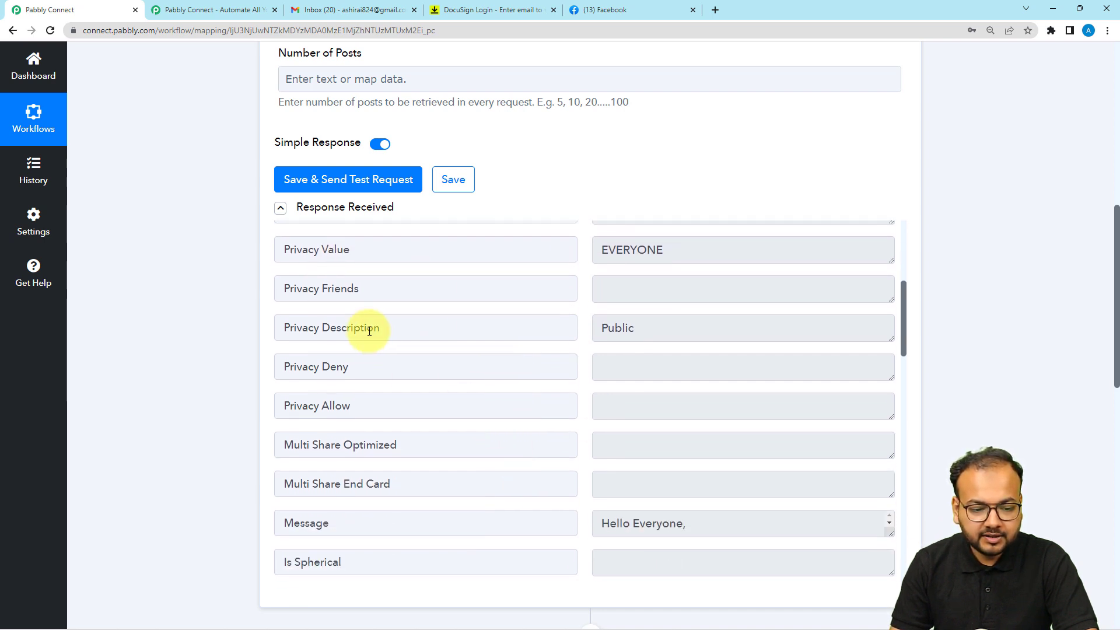
scroll(406, 429, down, 4)
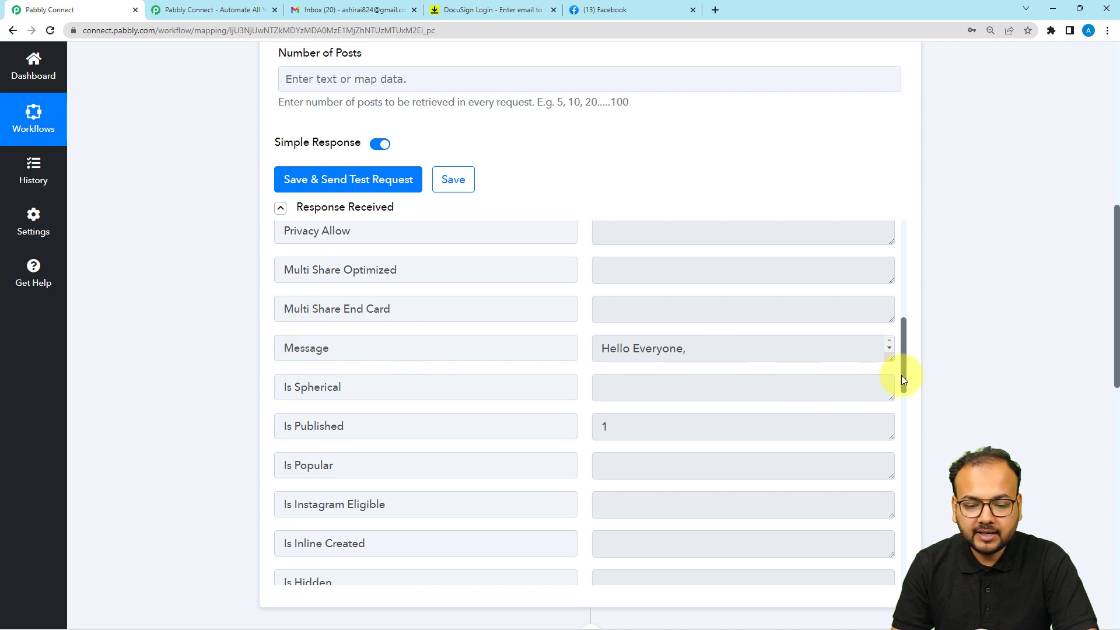
drag(886, 360, 891, 480)
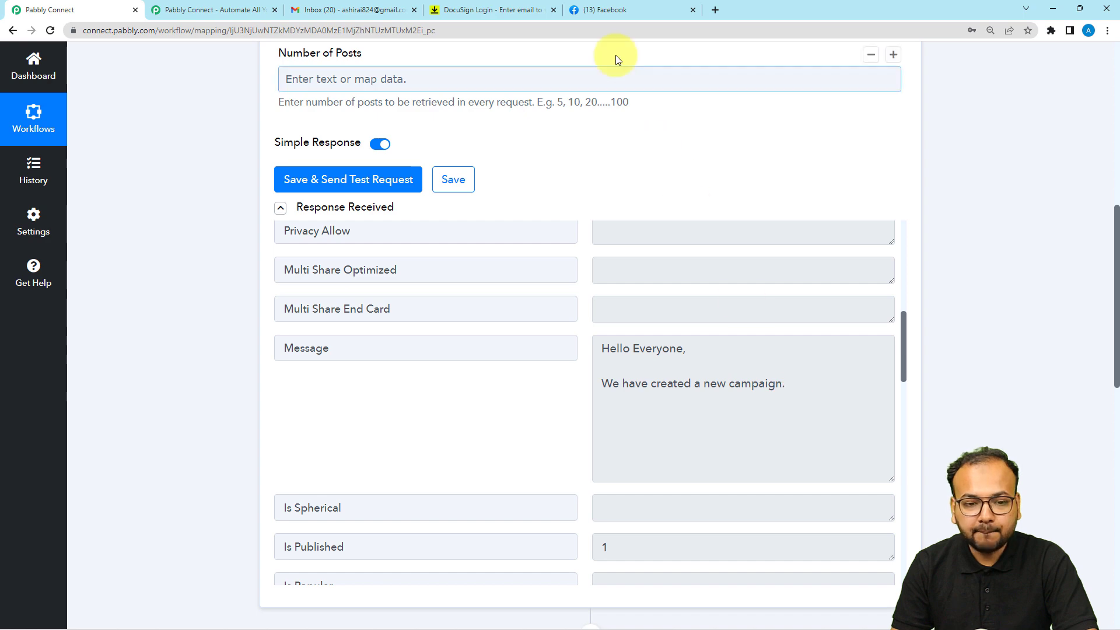
Step: Compare the received Message value with the latest post on the Pabbly Facebook page and review the remaining response fields
click(606, 10)
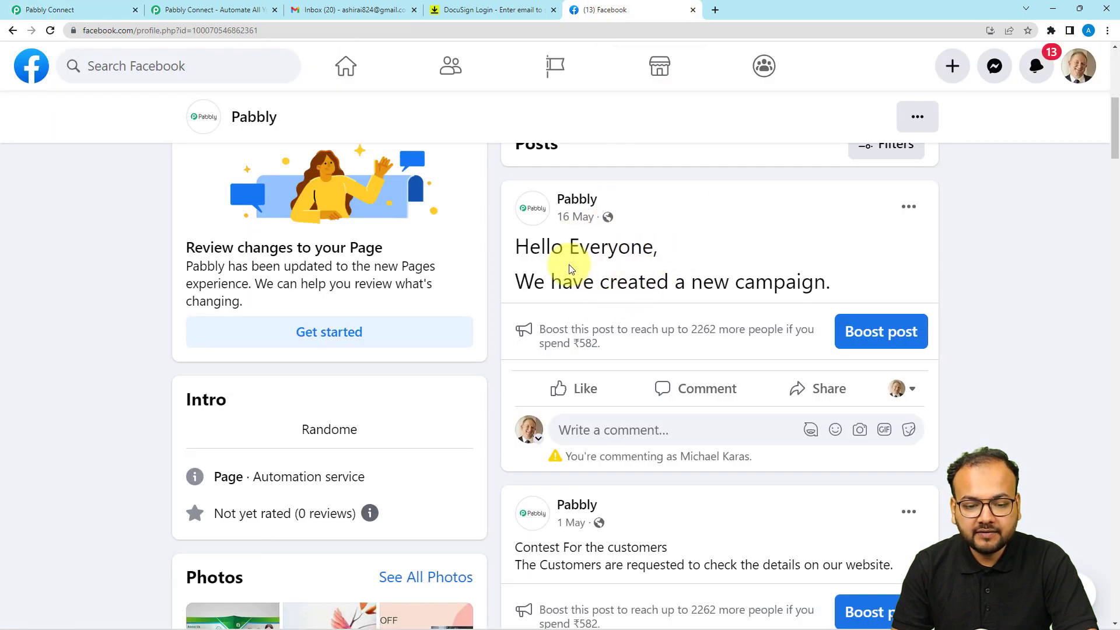
click(74, 7)
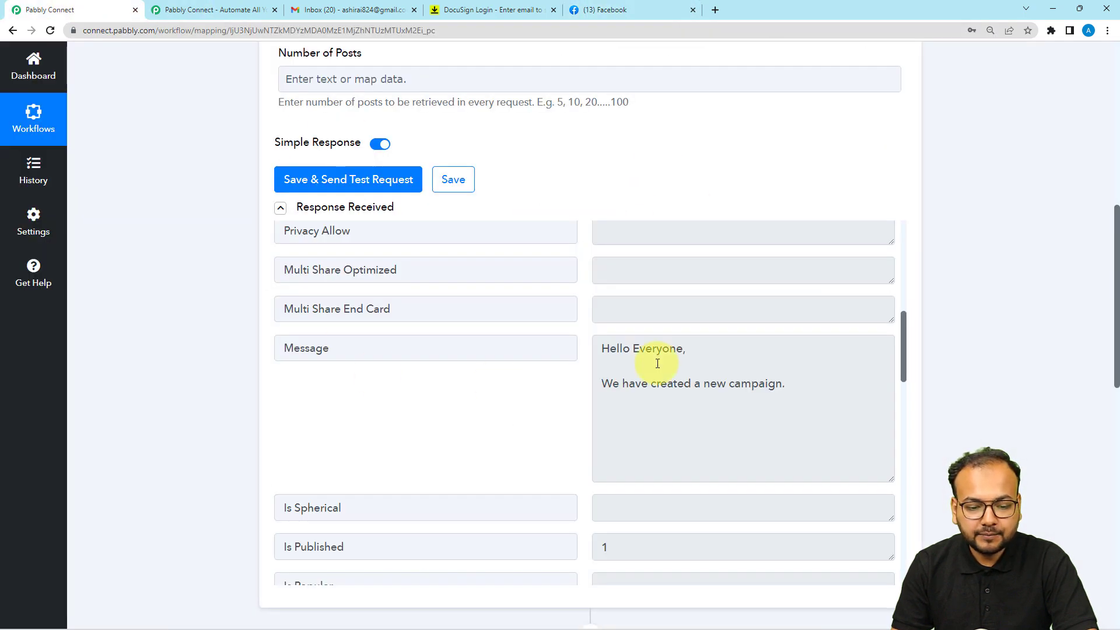
scroll(475, 386, down, 3)
scroll(477, 387, down, 10)
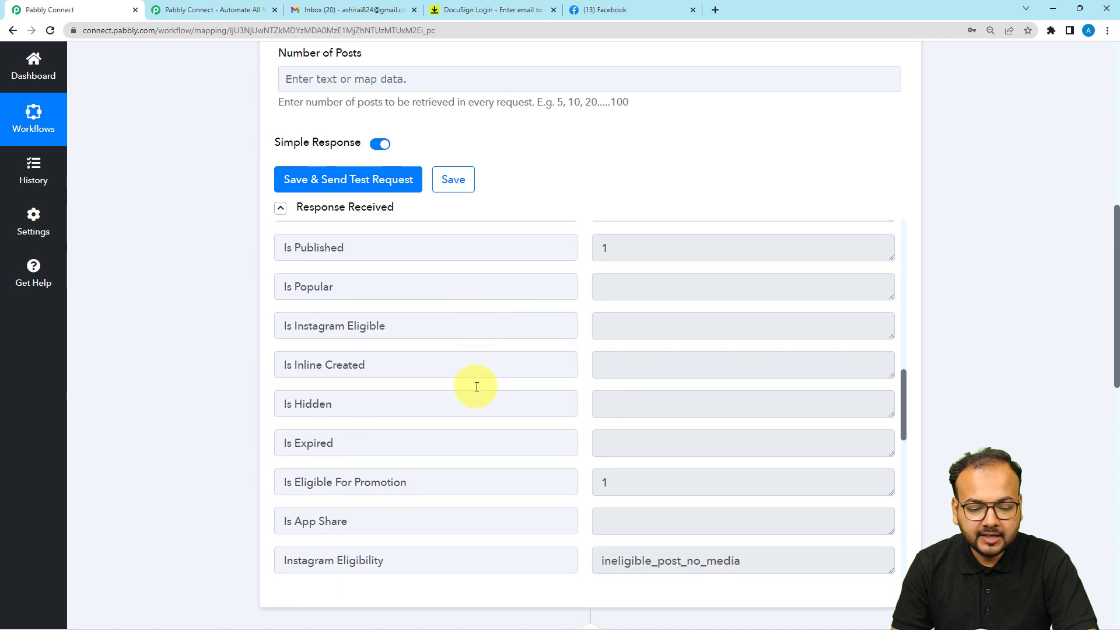
scroll(477, 386, down, 4)
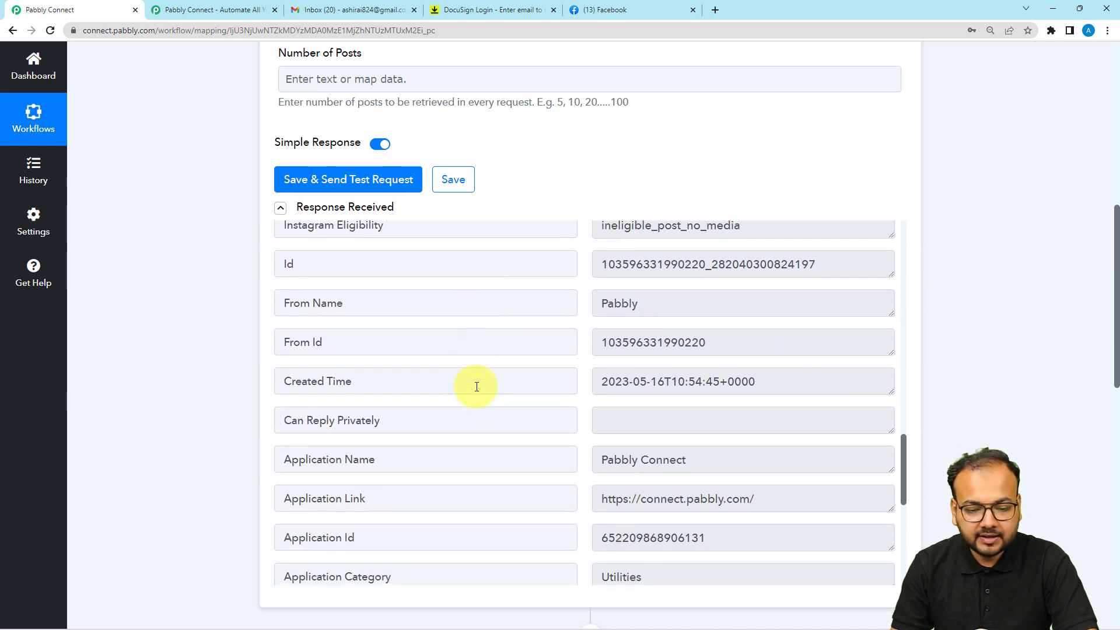
scroll(476, 387, down, 5)
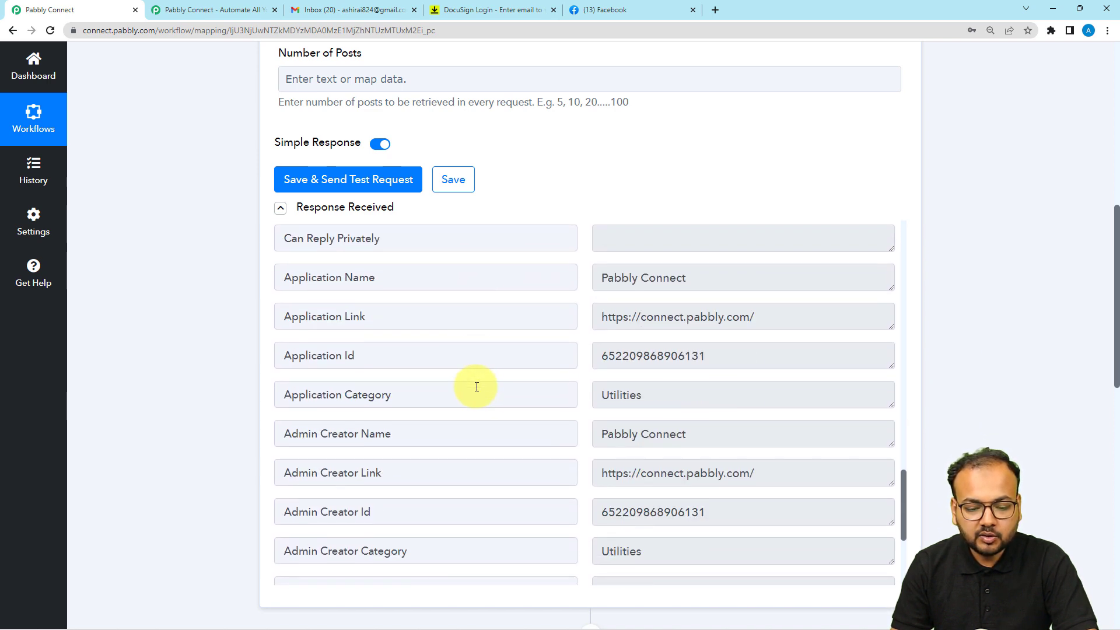
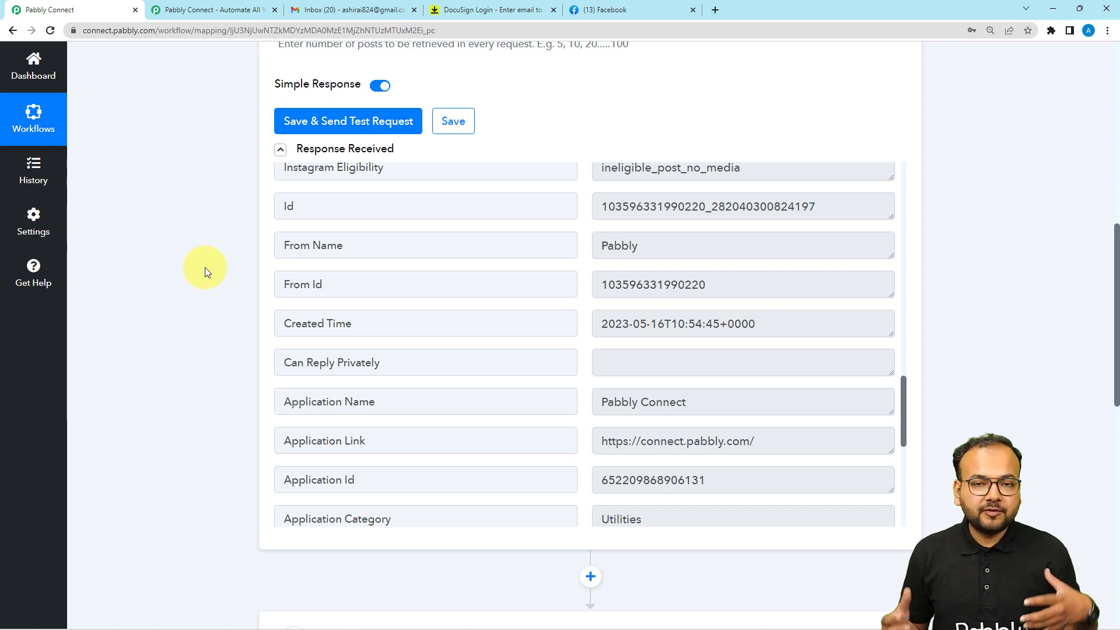
Step: Set the workflow's action step to Facebook Groups with the Post Message action event
scroll(205, 267, down, 4)
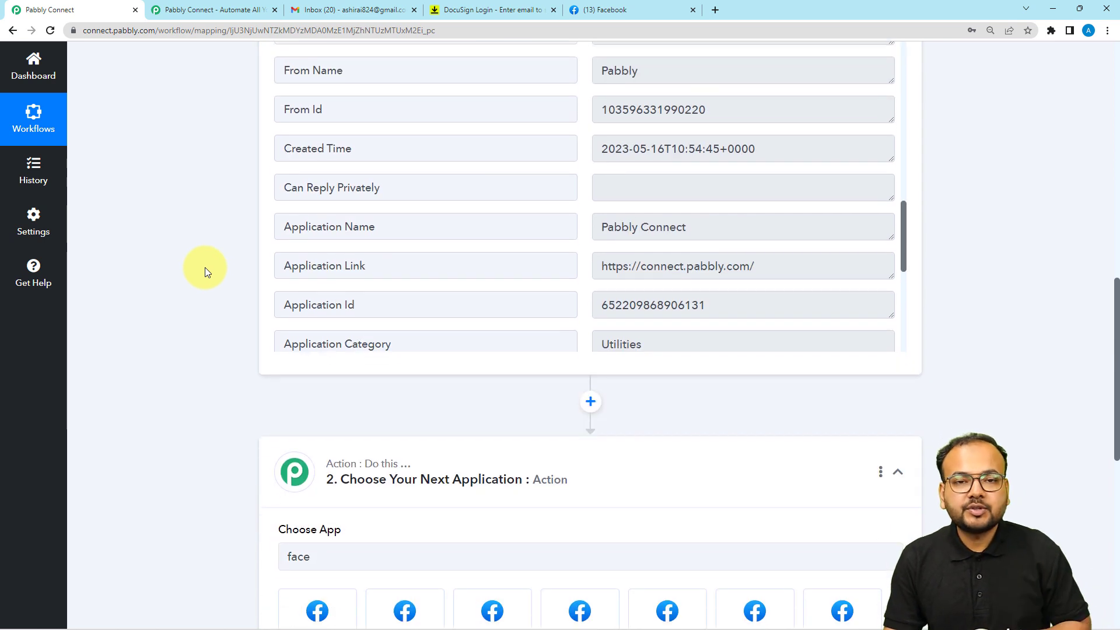
scroll(205, 268, down, 3)
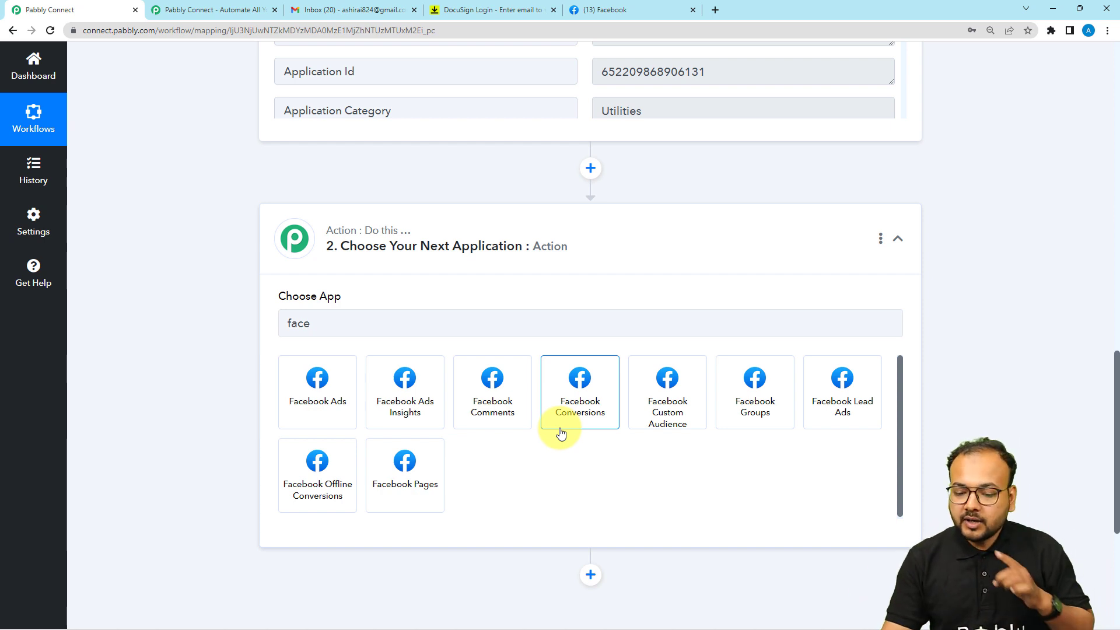
click(753, 386)
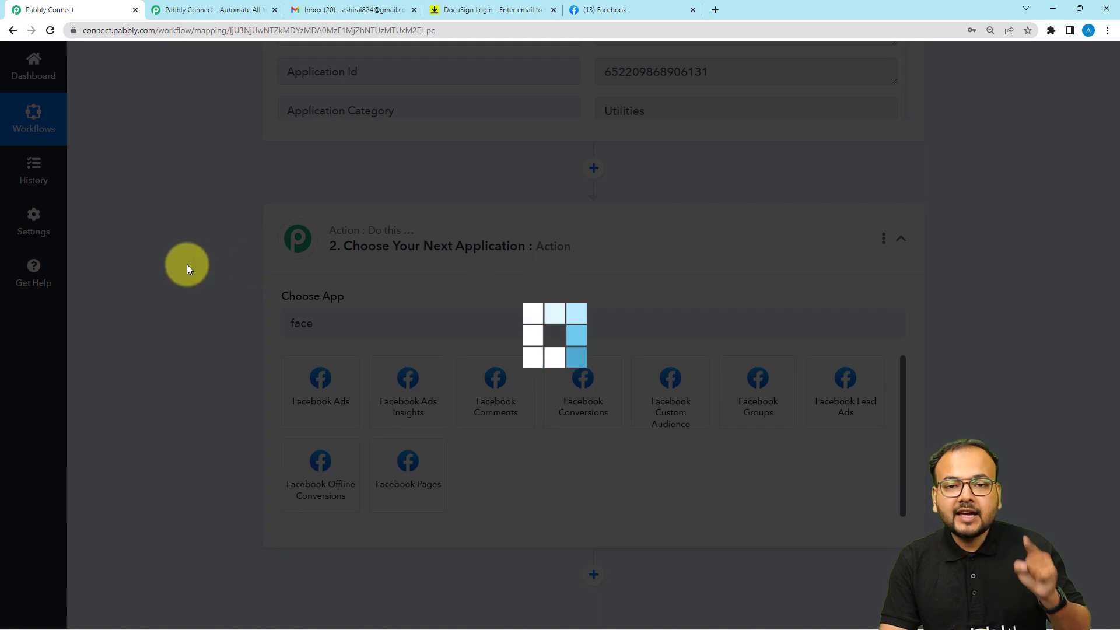
scroll(307, 286, down, 2)
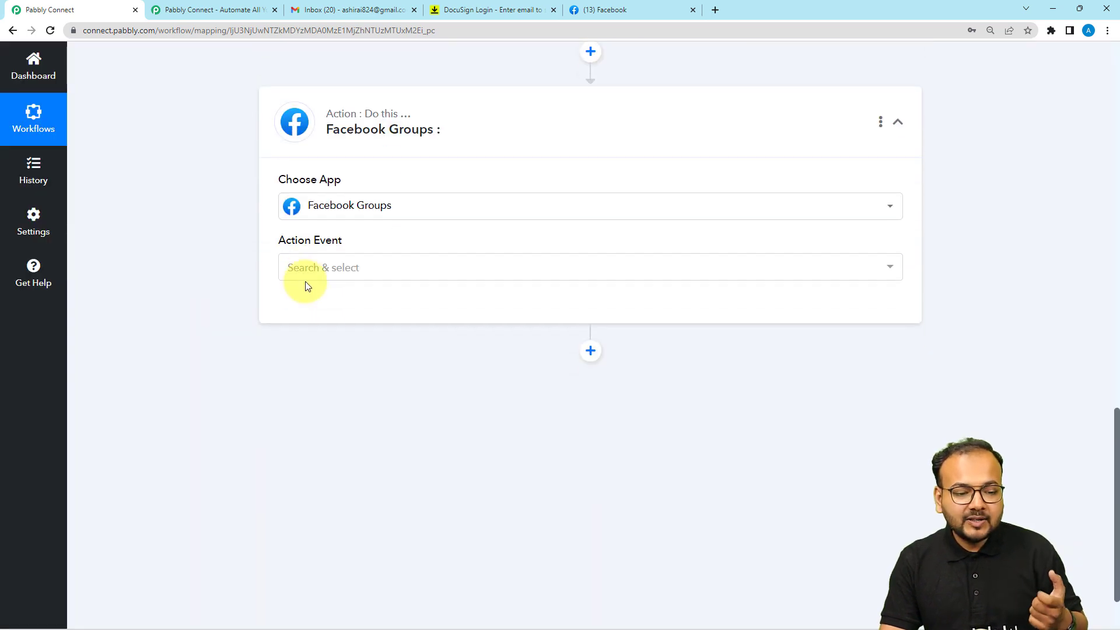
click(309, 275)
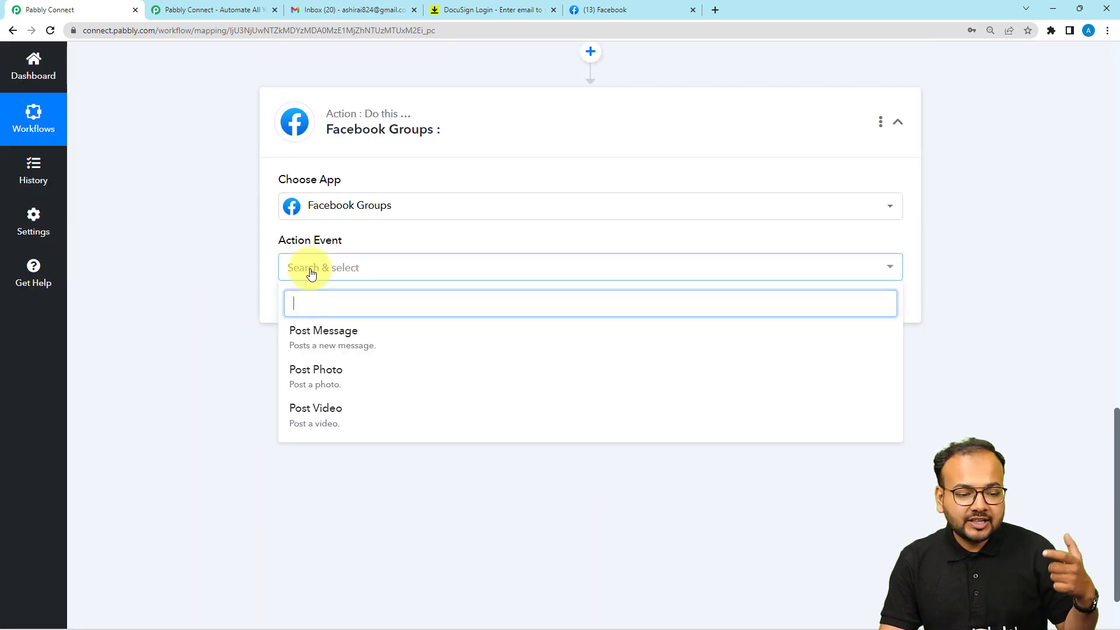
click(313, 336)
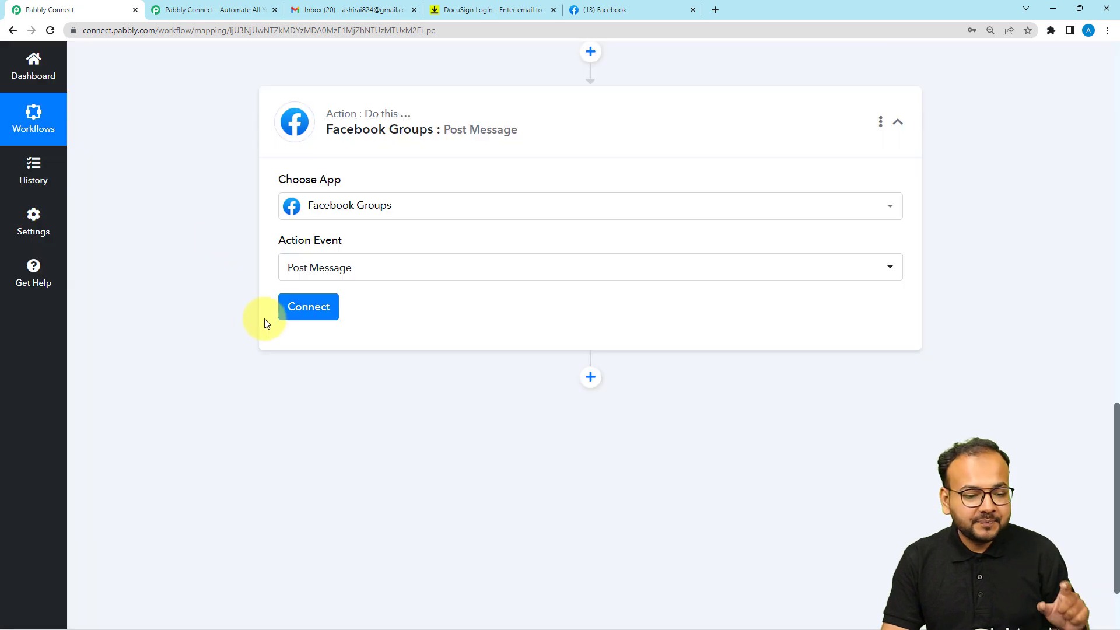
Step: Connect the Facebook Groups action through the existing connection Facebook Groups #2 and save it
click(285, 311)
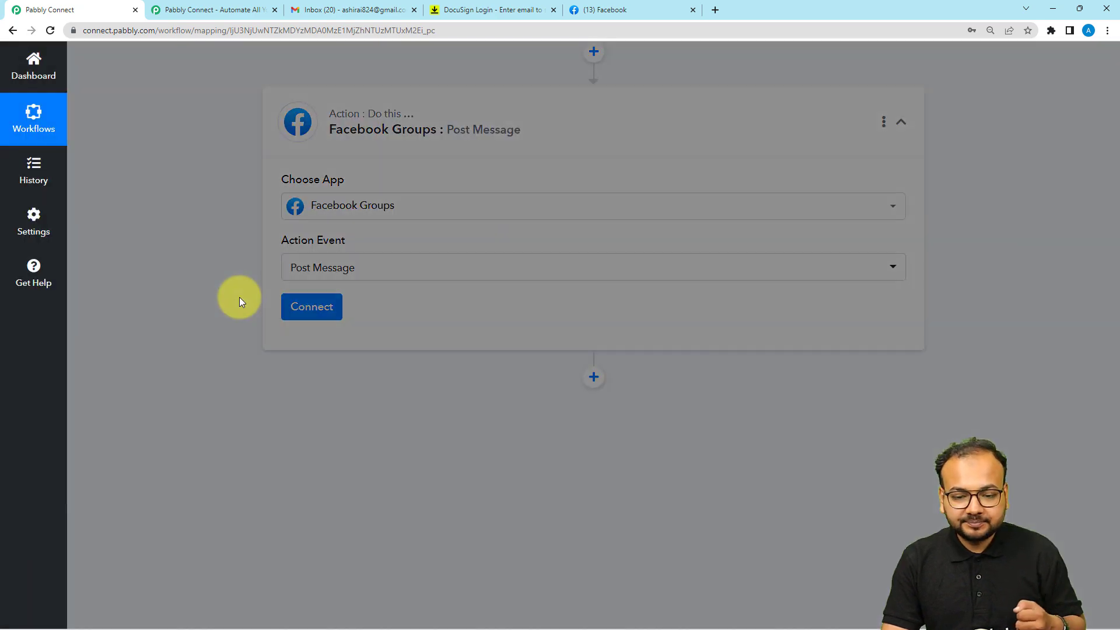
click(518, 186)
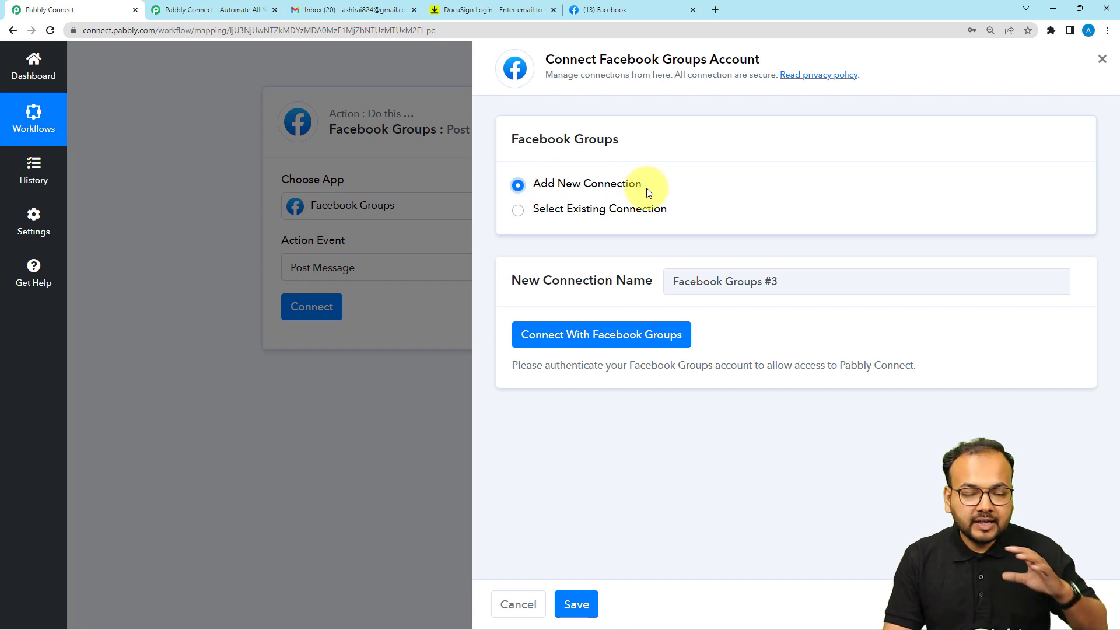
click(518, 212)
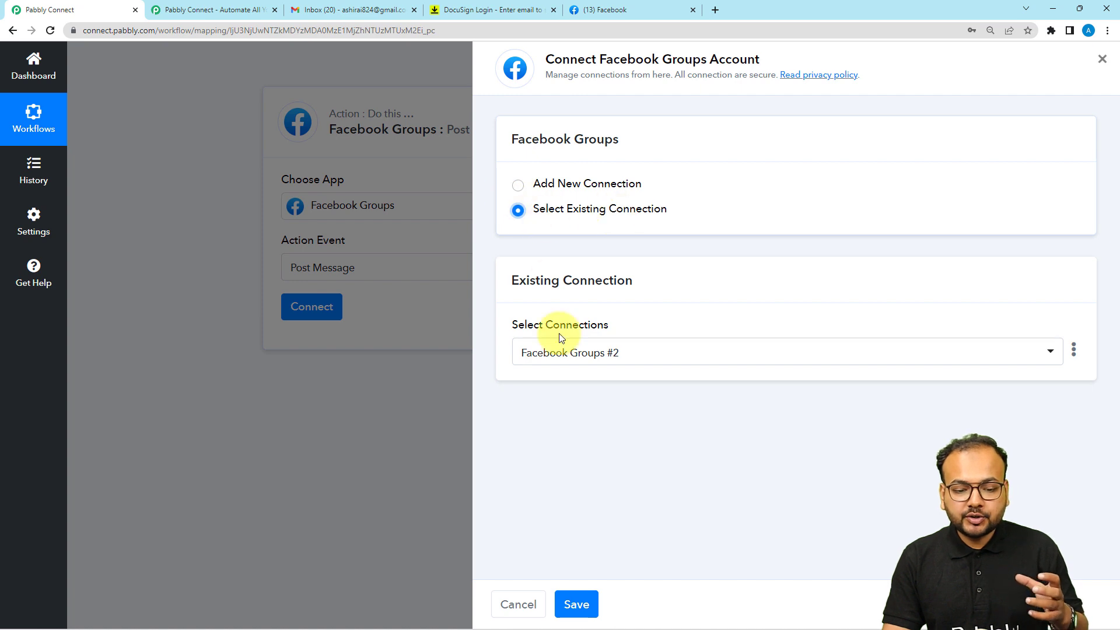
click(565, 352)
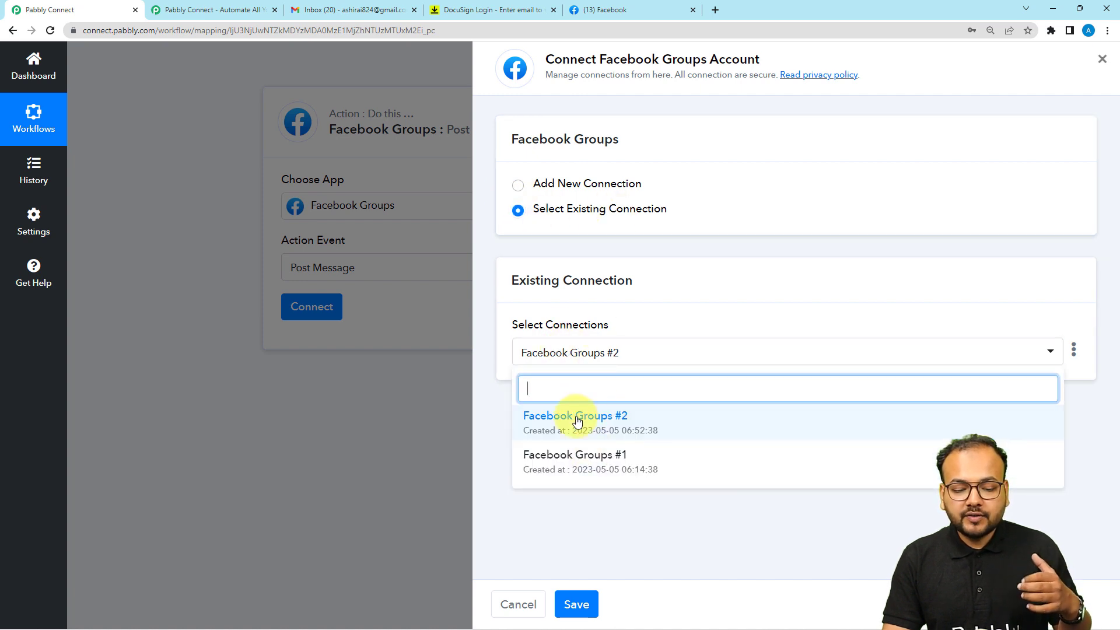
click(502, 432)
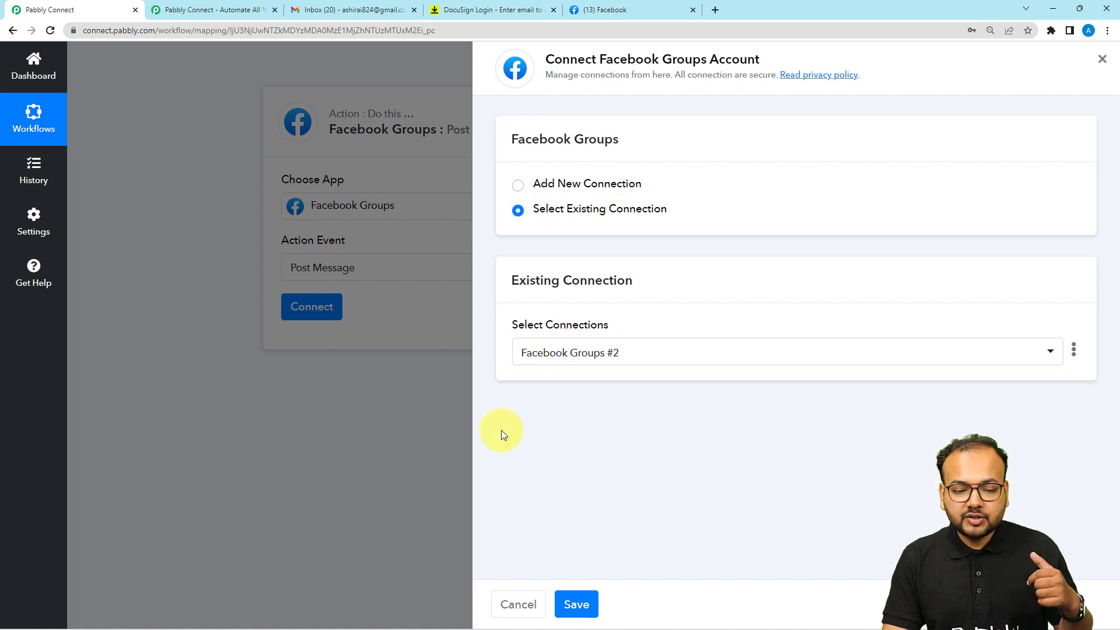
click(589, 590)
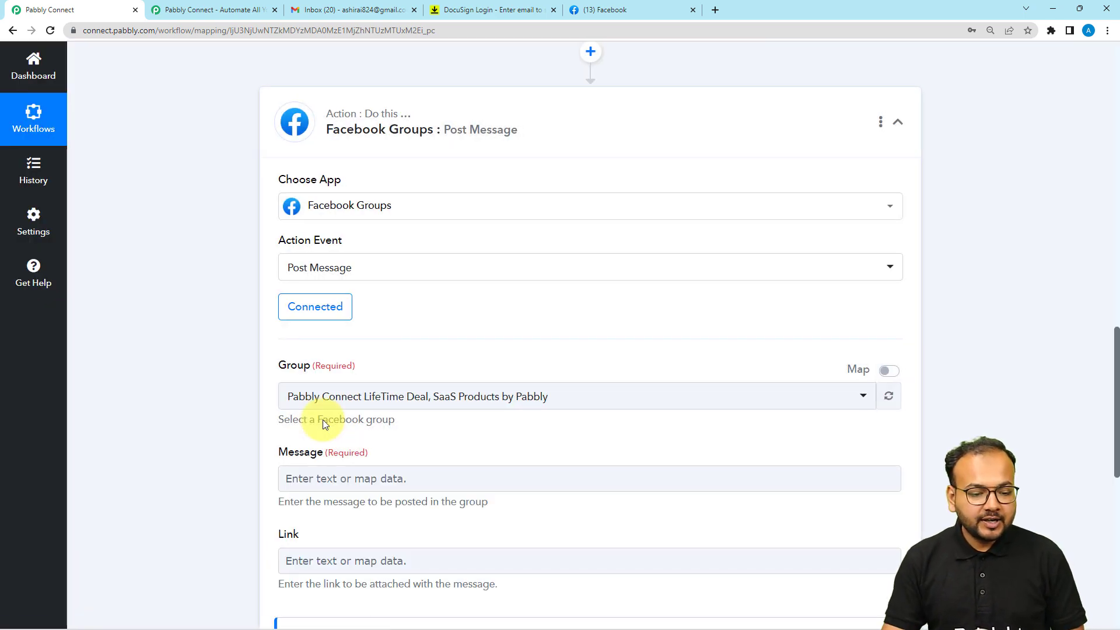
Step: Select Social Circle as the Facebook group that receives the message
scroll(350, 325, down, 2)
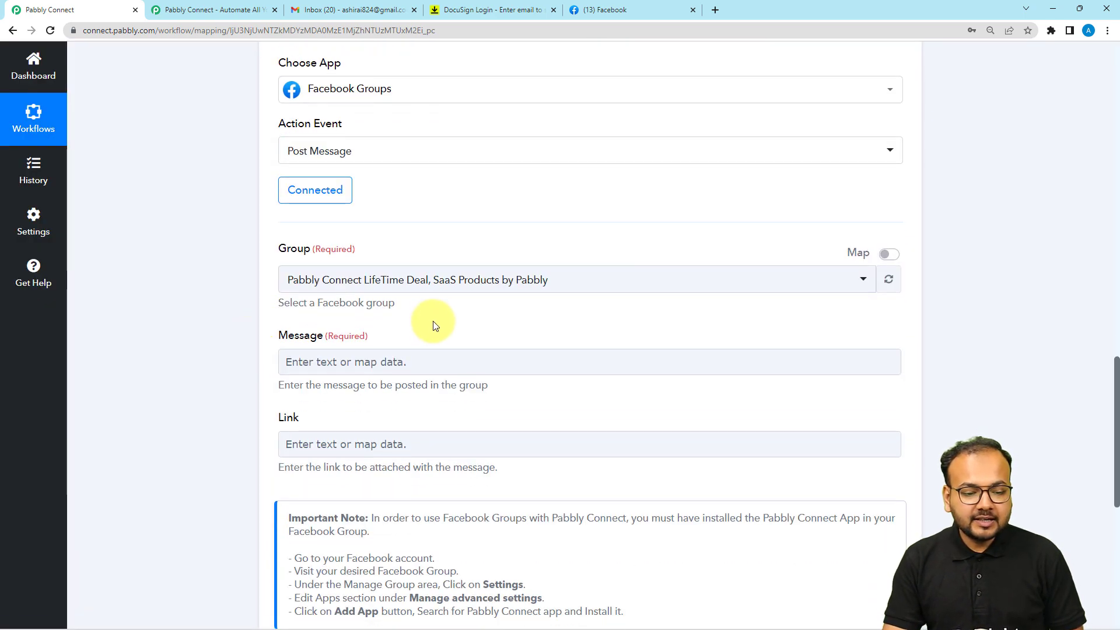
click(406, 286)
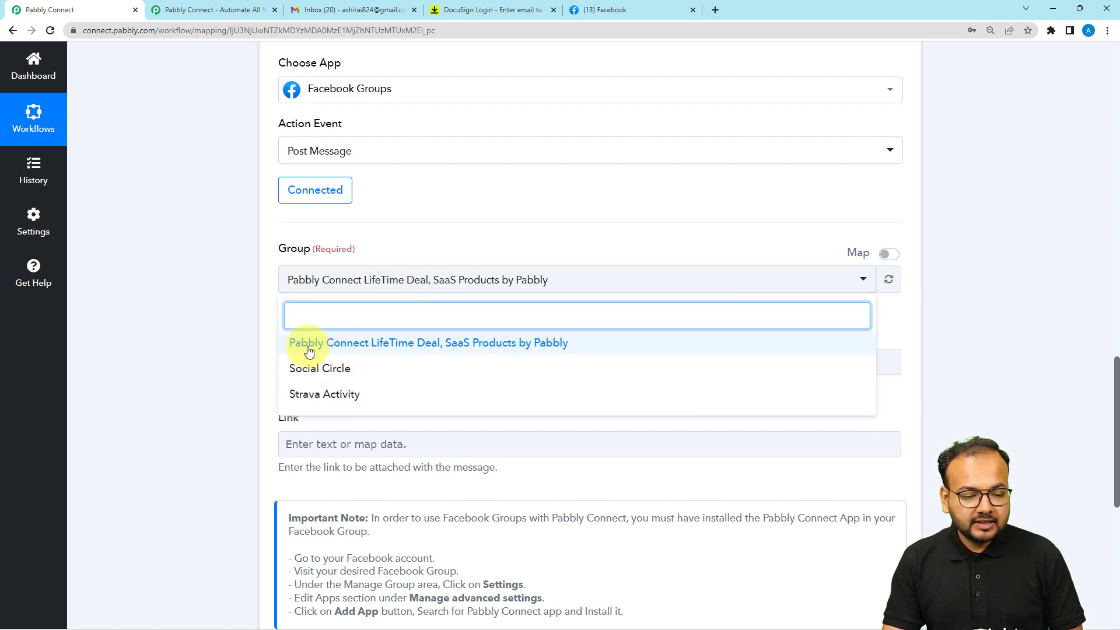
scroll(308, 350, down, 1)
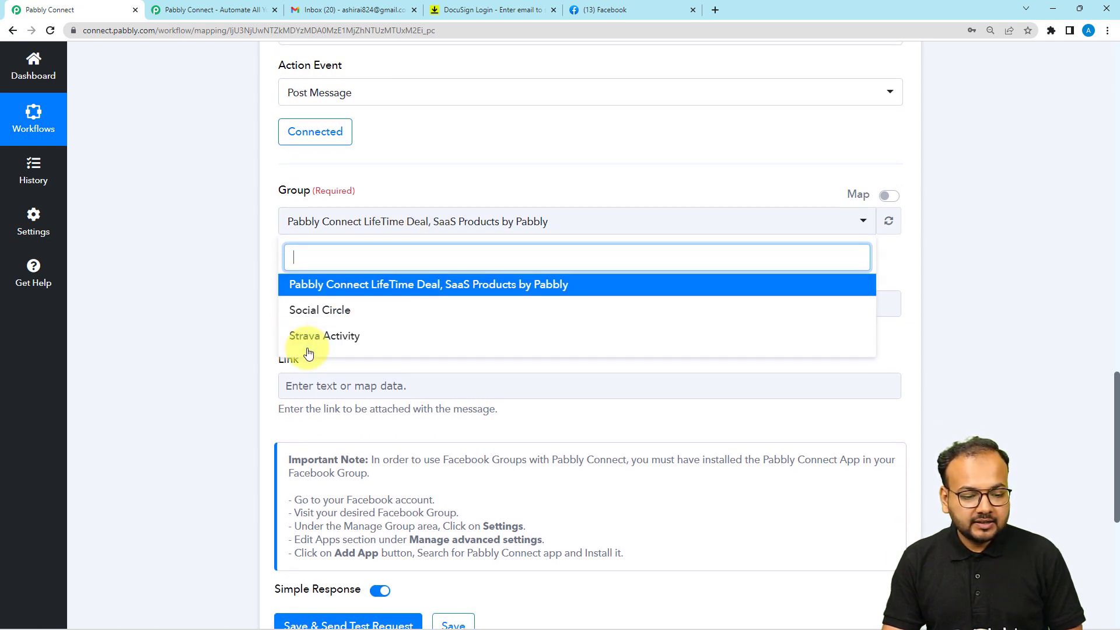
click(325, 319)
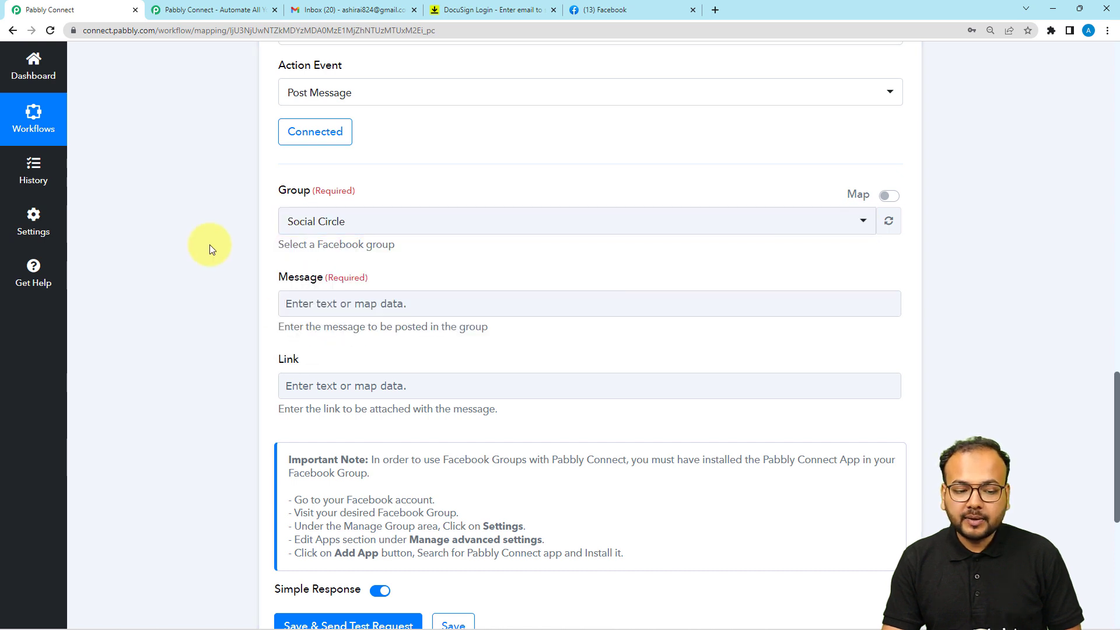
Step: Find the Message value in the trigger's response and map it from Facebook Pages: New Post into the action's Message field
scroll(208, 244, down, 2)
click(308, 186)
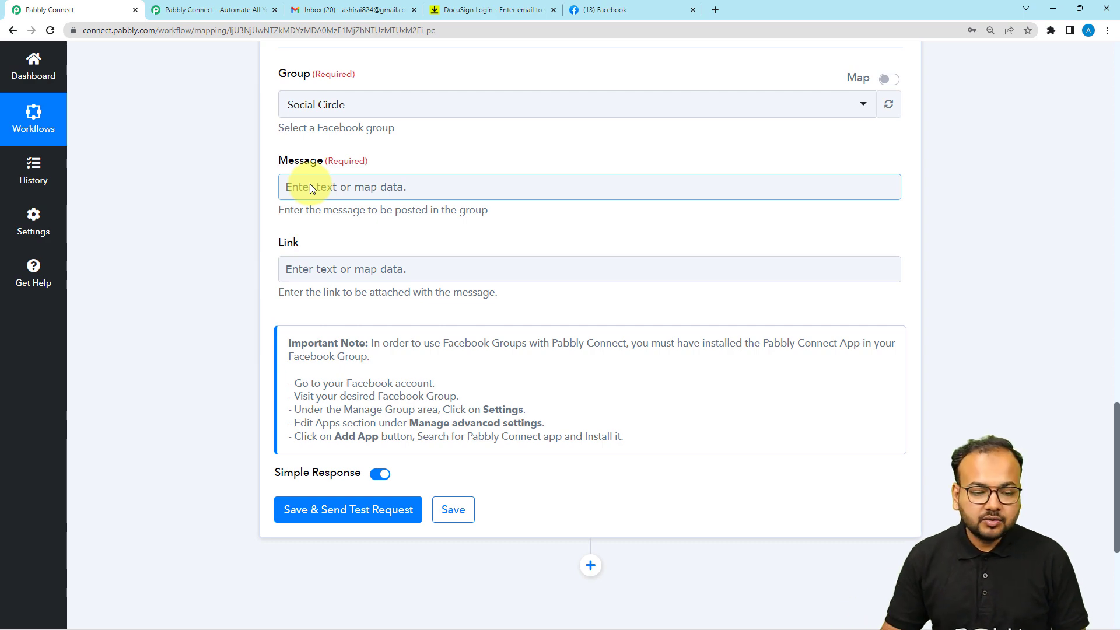
scroll(243, 220, up, 10)
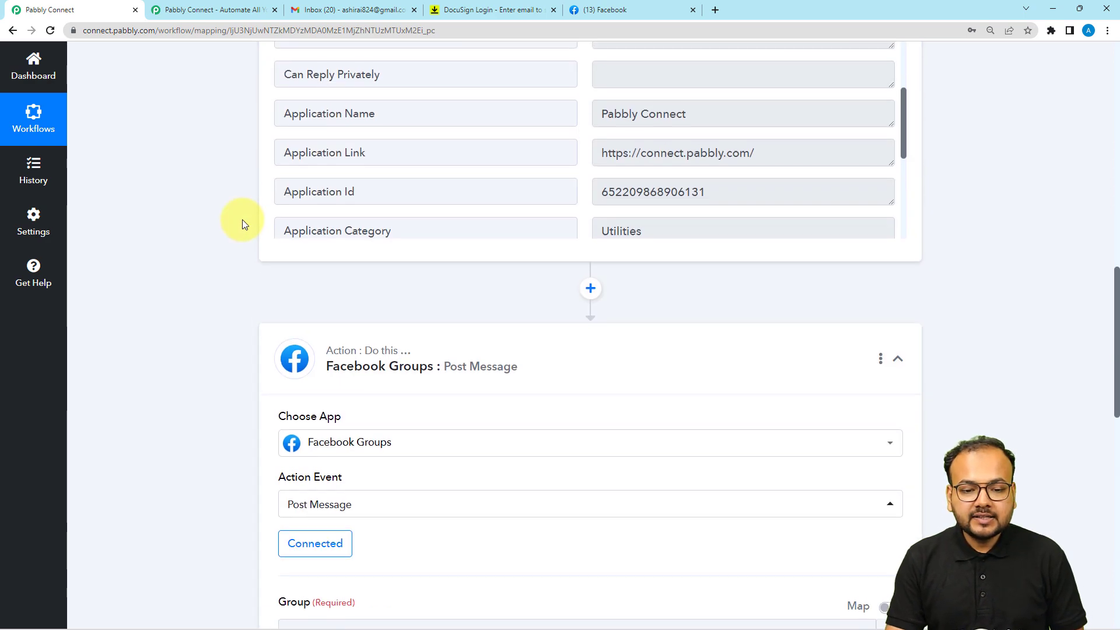
scroll(408, 314, up, 7)
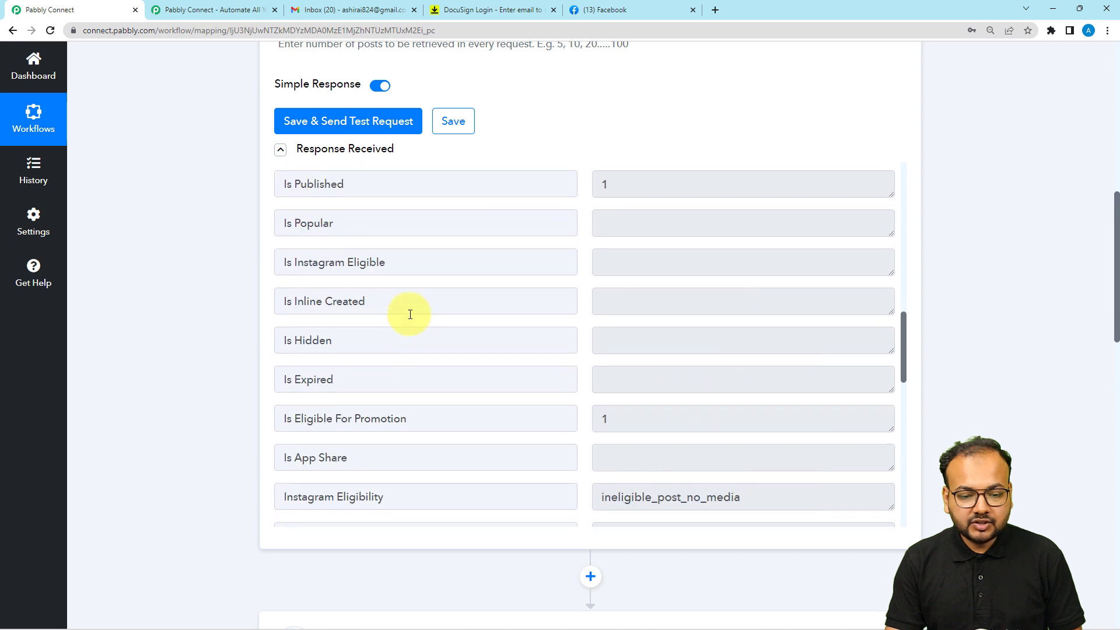
scroll(410, 314, up, 5)
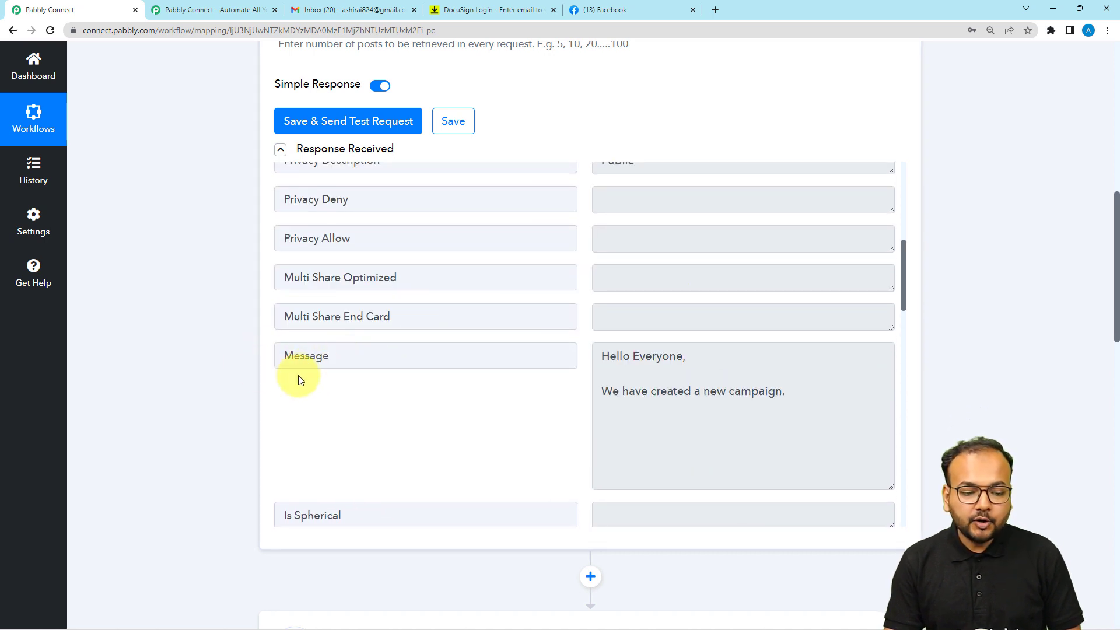
scroll(215, 359, down, 13)
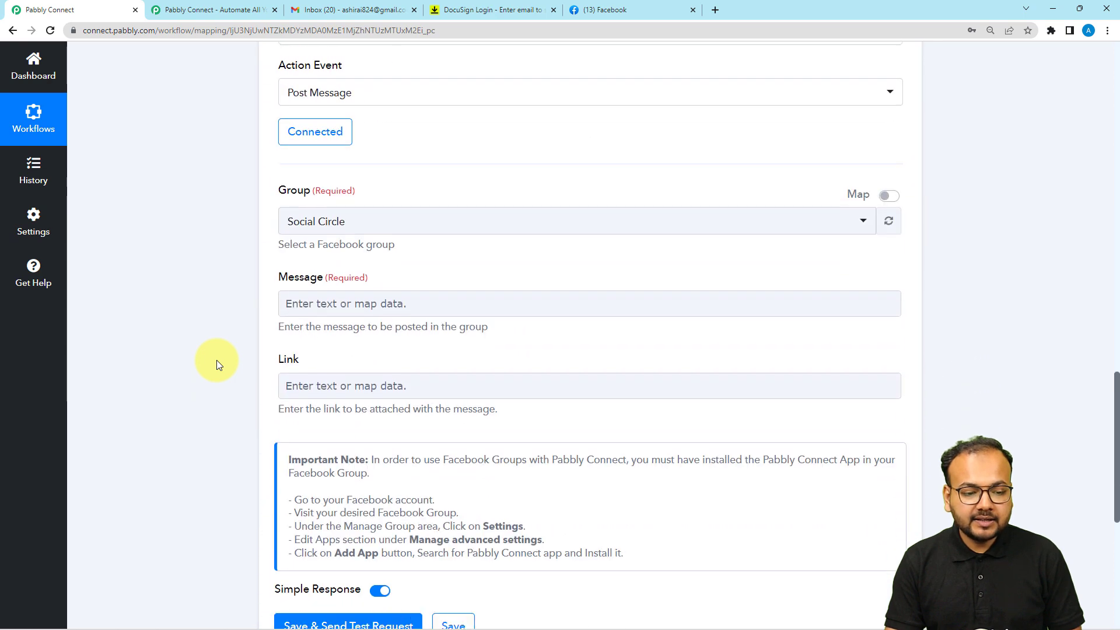
click(315, 245)
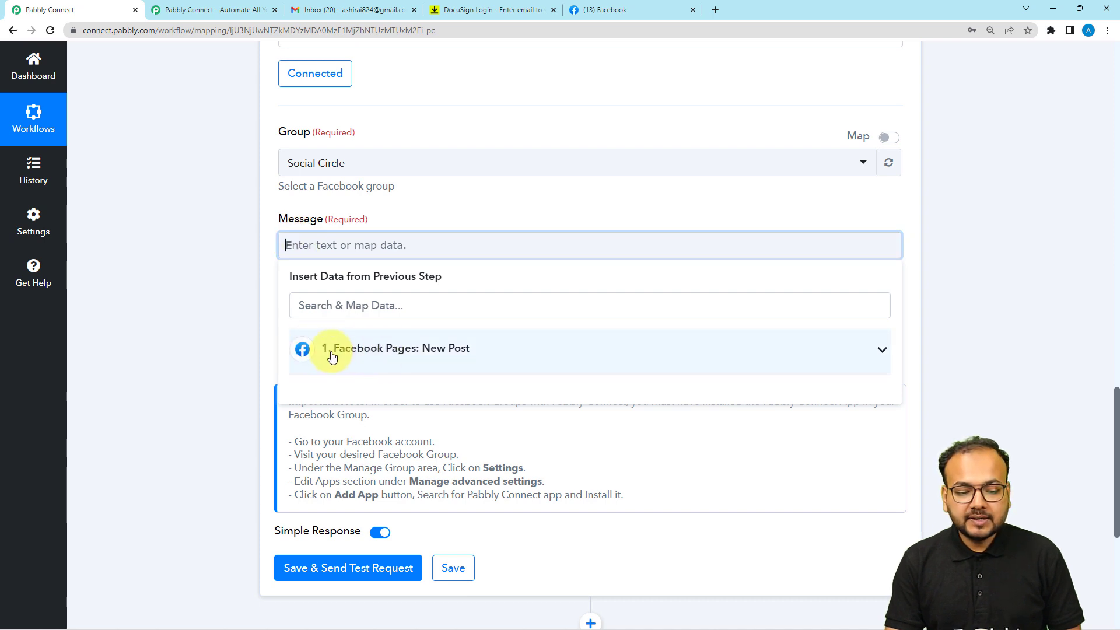
click(402, 353)
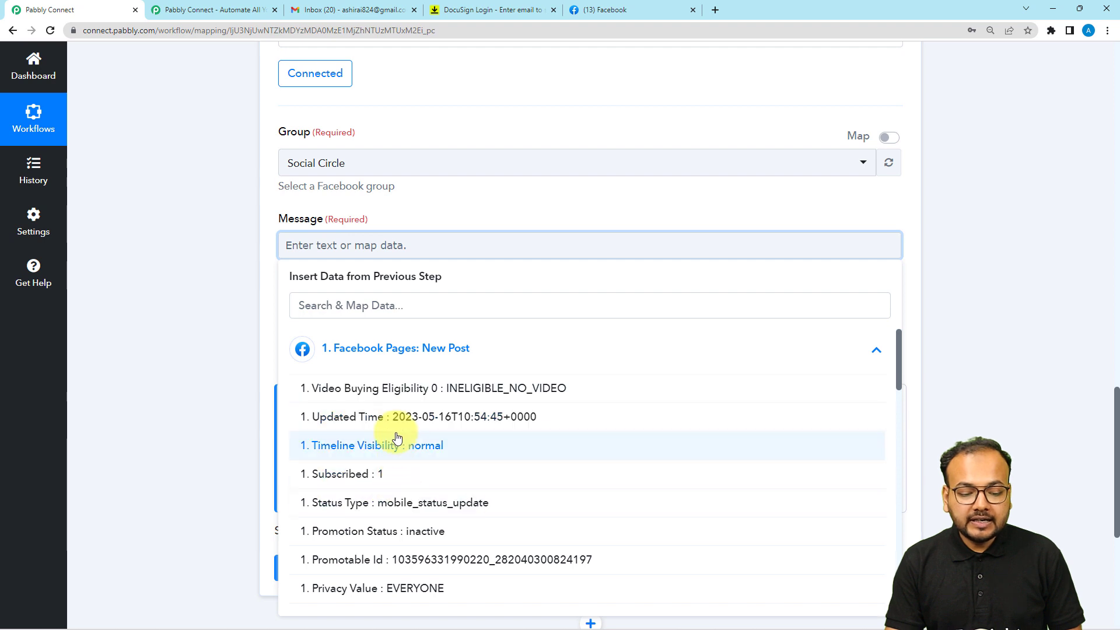
scroll(396, 446, down, 4)
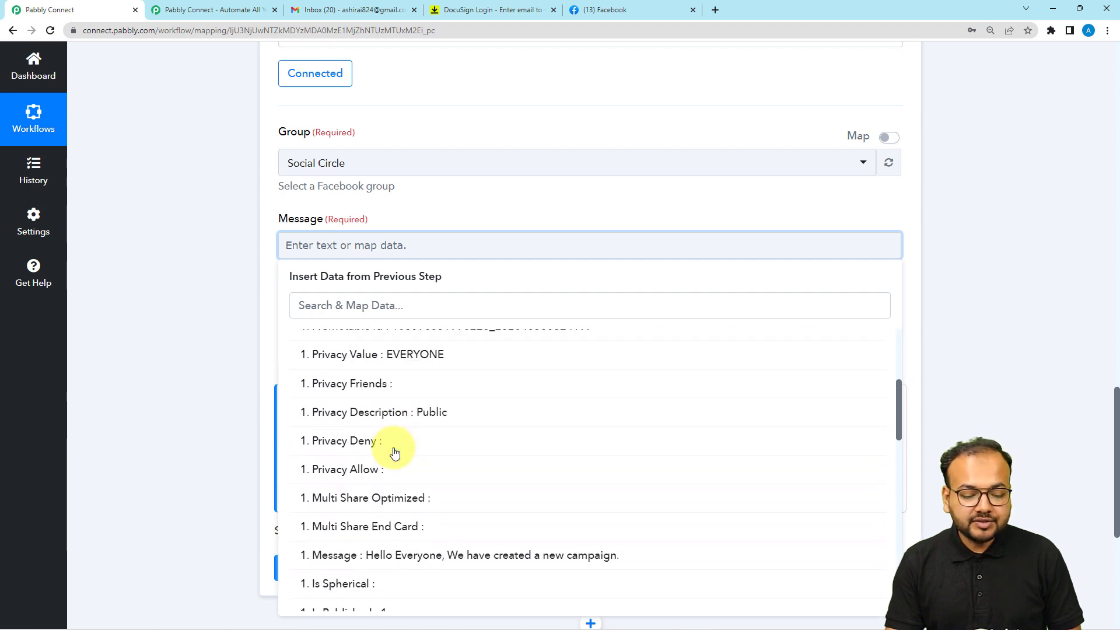
scroll(395, 452, down, 2)
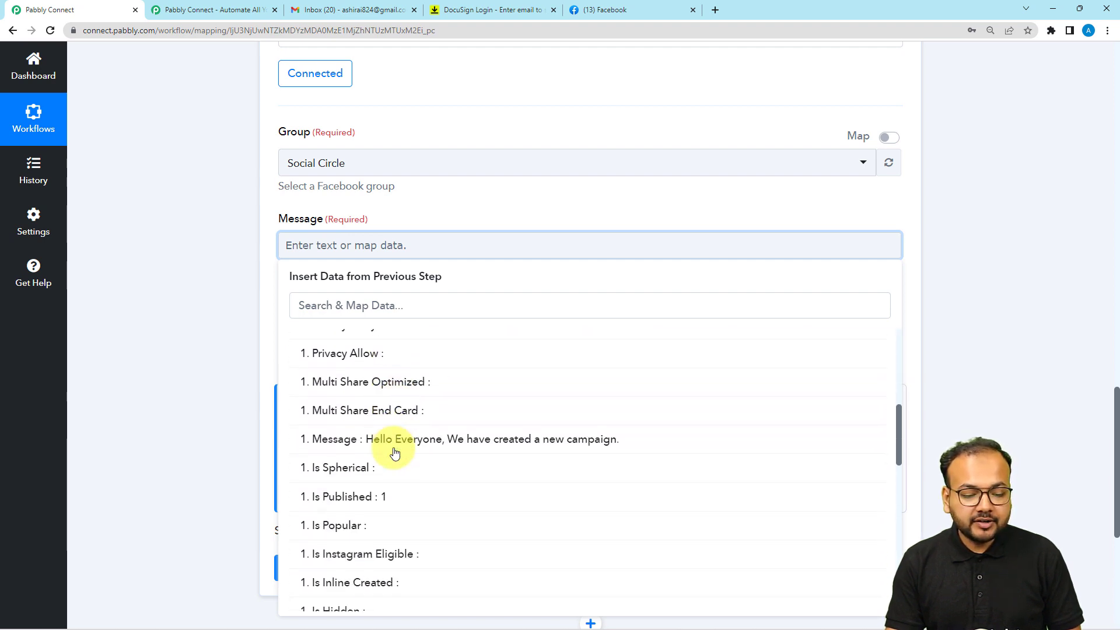
click(328, 438)
click(212, 325)
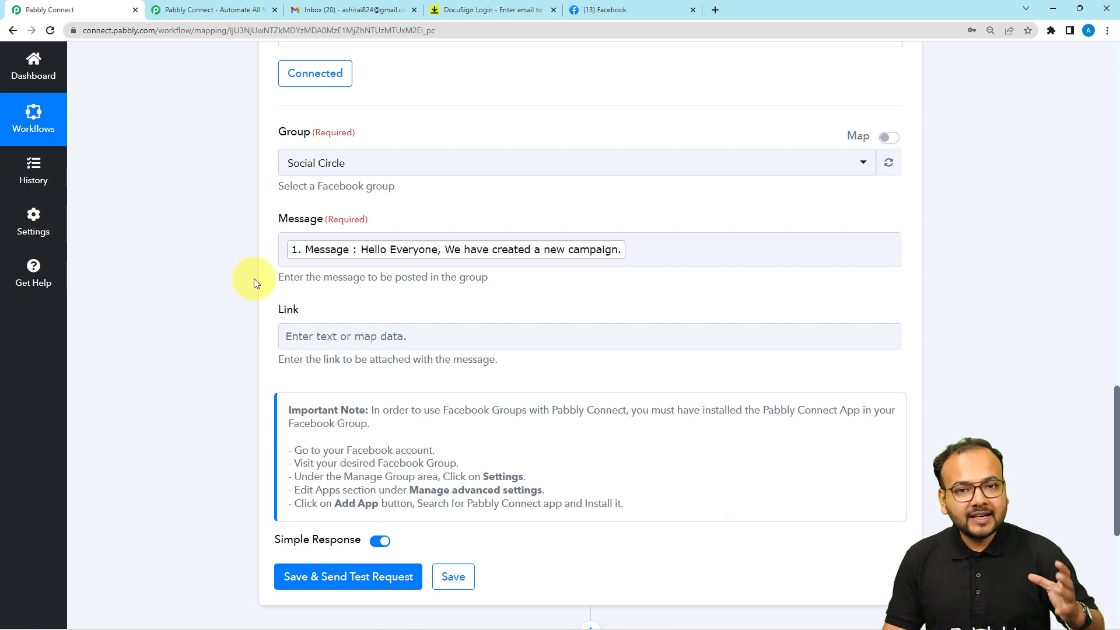
scroll(244, 299, up, 2)
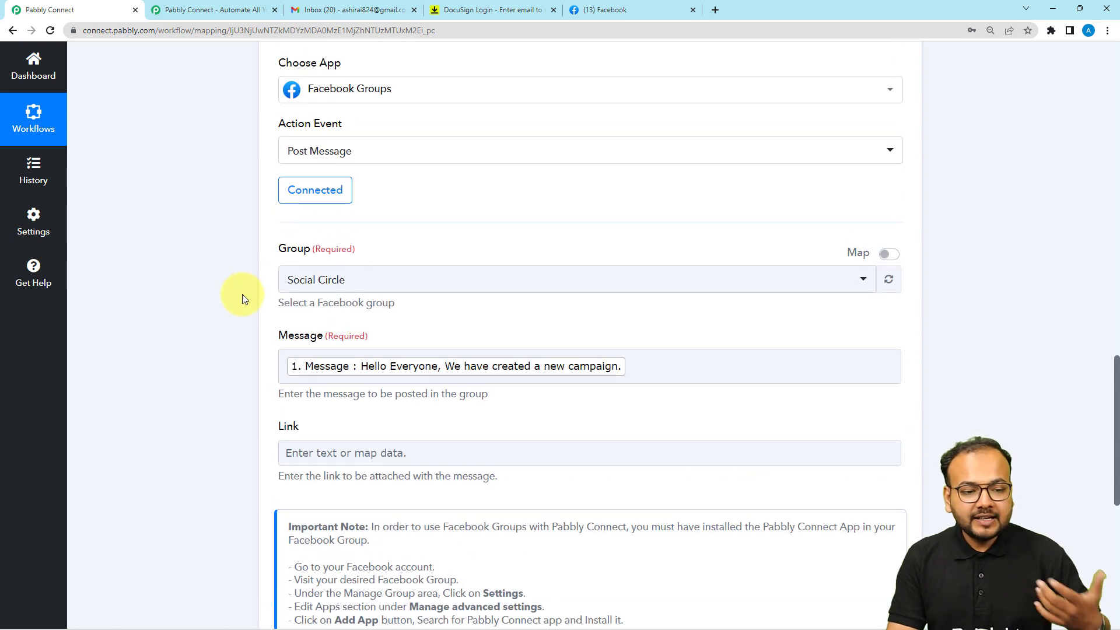